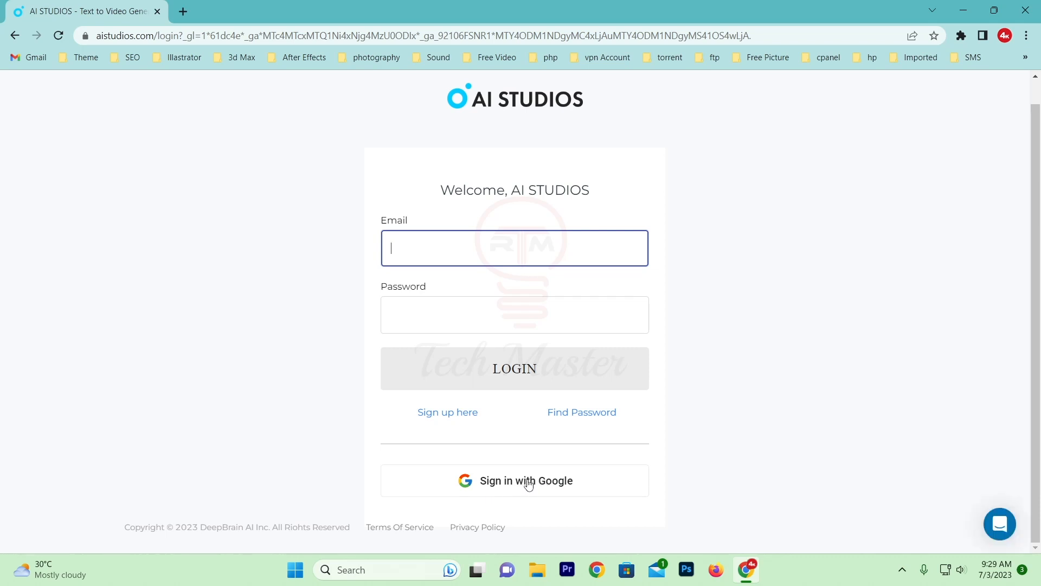
Sign in with the saved Google account and start a new project from the Default Template
left_click(529, 485)
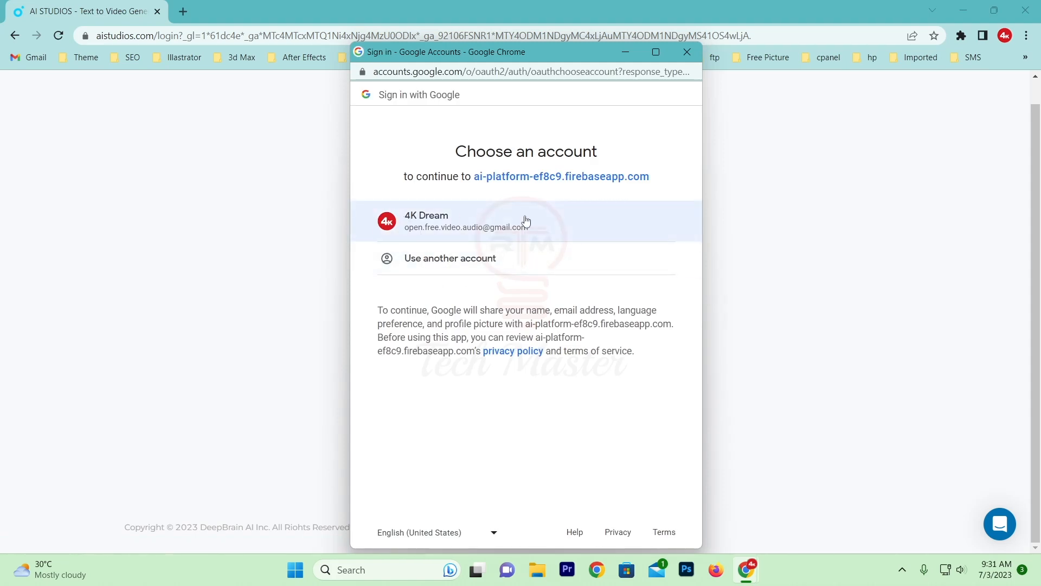
left_click(426, 230)
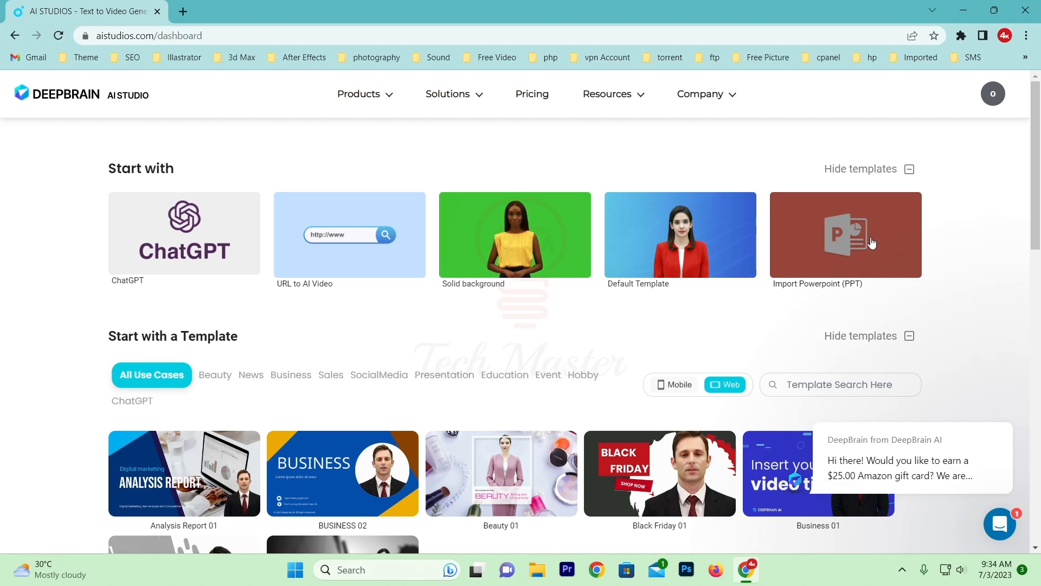
scroll(6, 368, "down", 3)
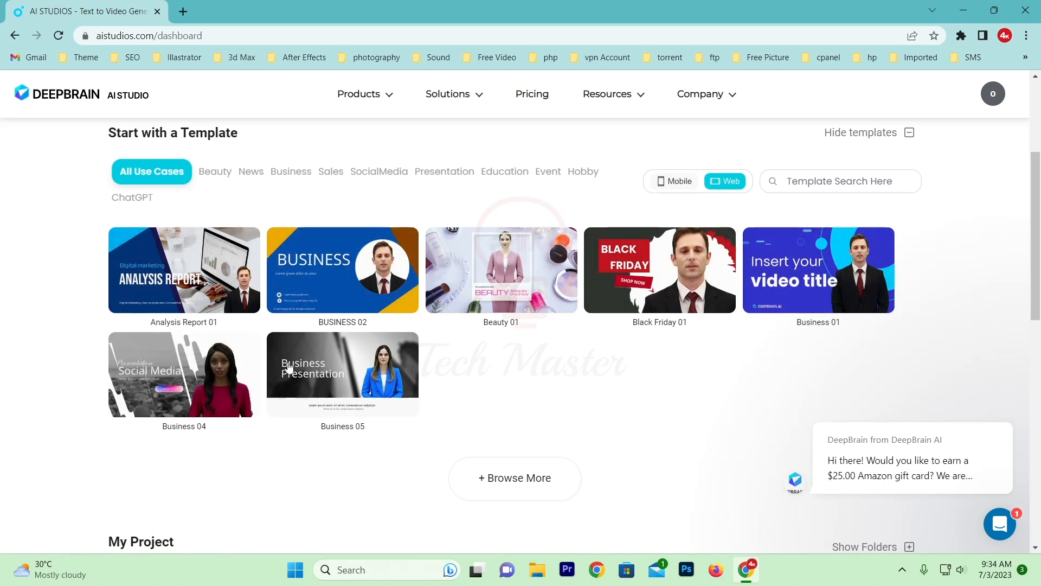
scroll(76, 247, "up", 3)
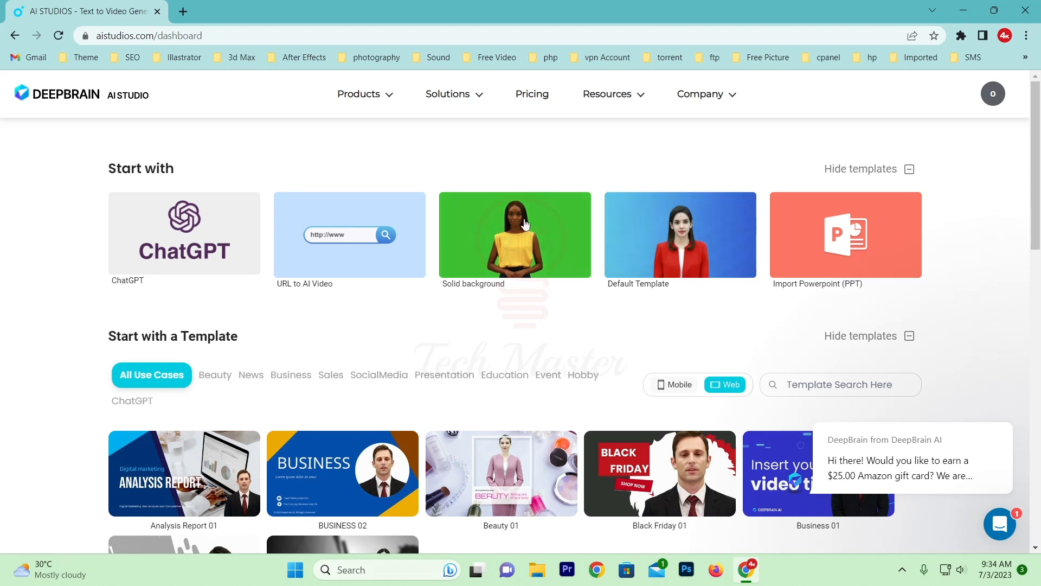
left_click(682, 235)
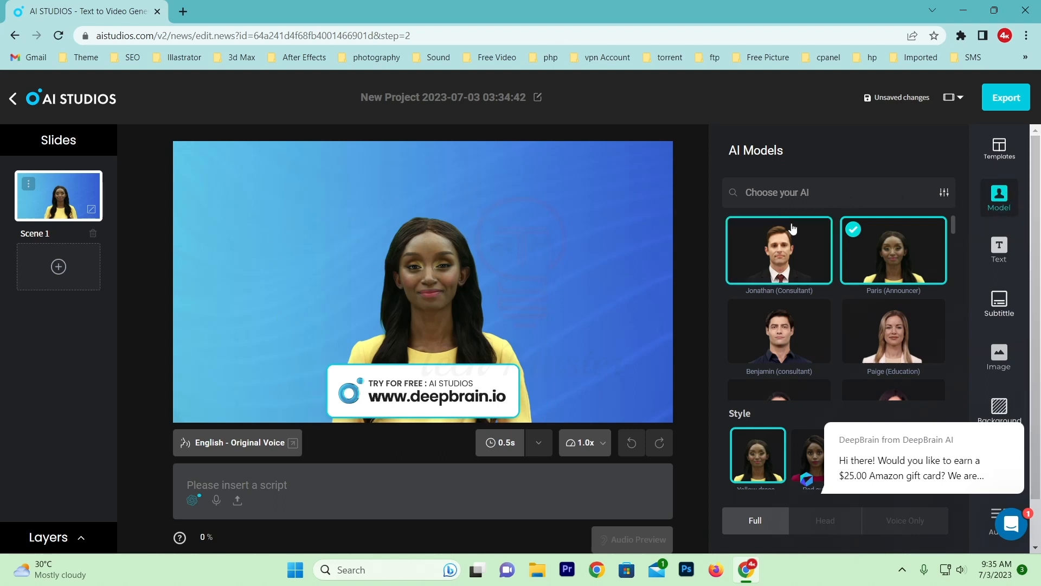
Change the AI model in Scene 1 to Ruby (Consultant)
scroll(764, 296, "down", 1)
scroll(765, 305, "down", 2)
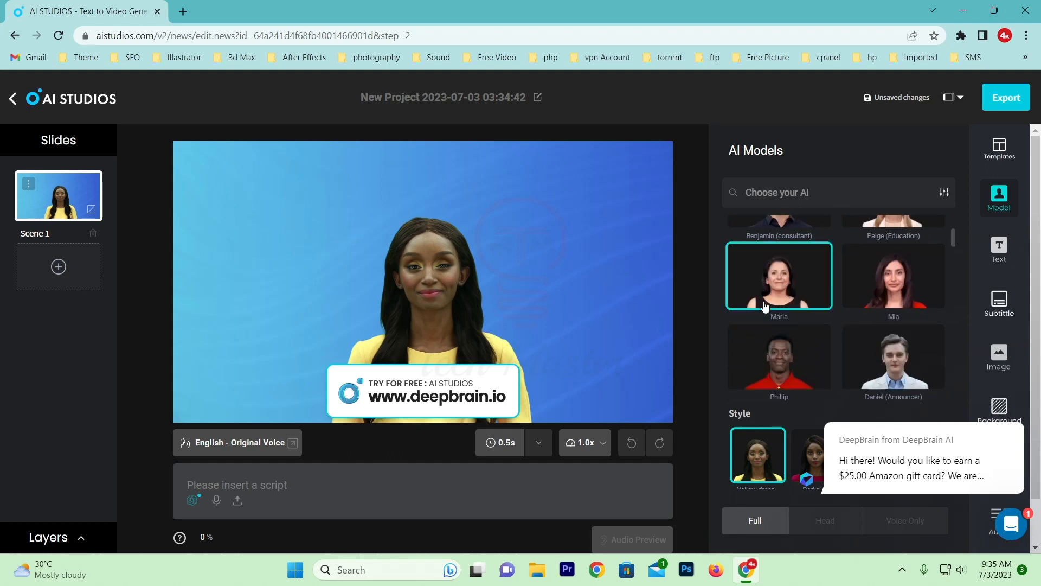
scroll(796, 300, "down", 2)
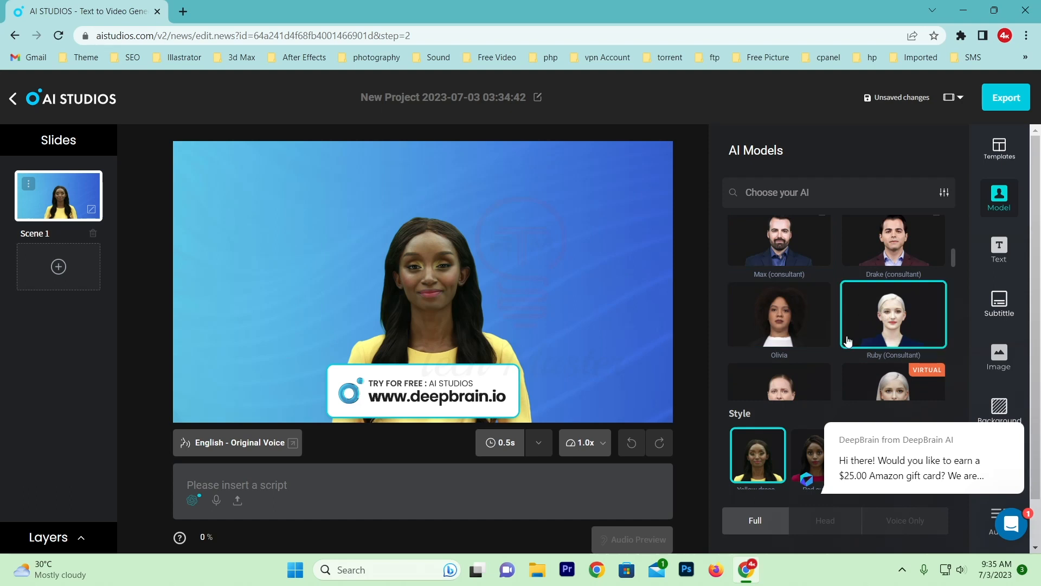
left_click(904, 316)
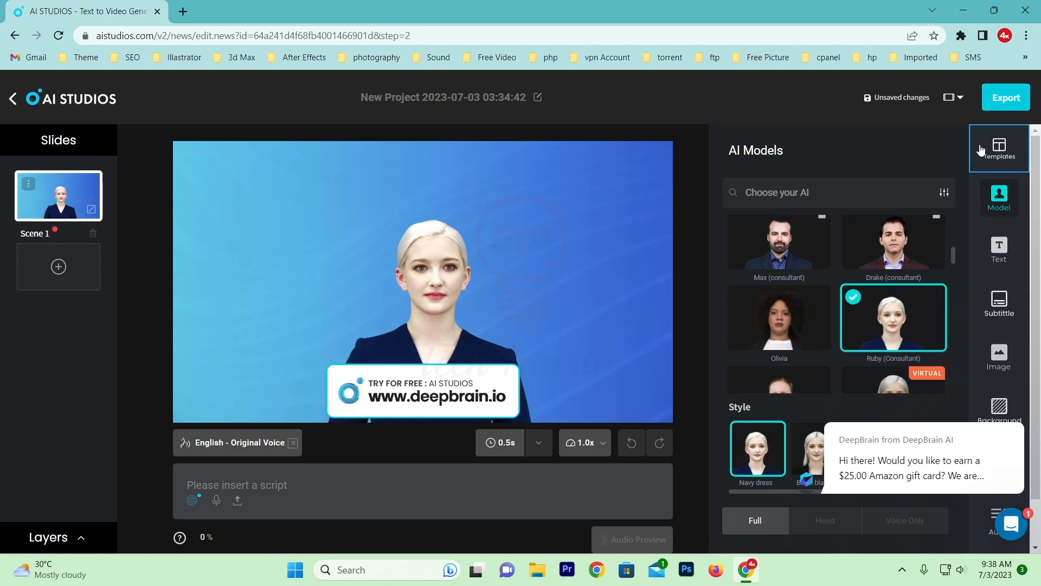
Add the BUSINESS 02 2 scene from the BUSINESS 02 template to the project as a second slide
left_click(1001, 150)
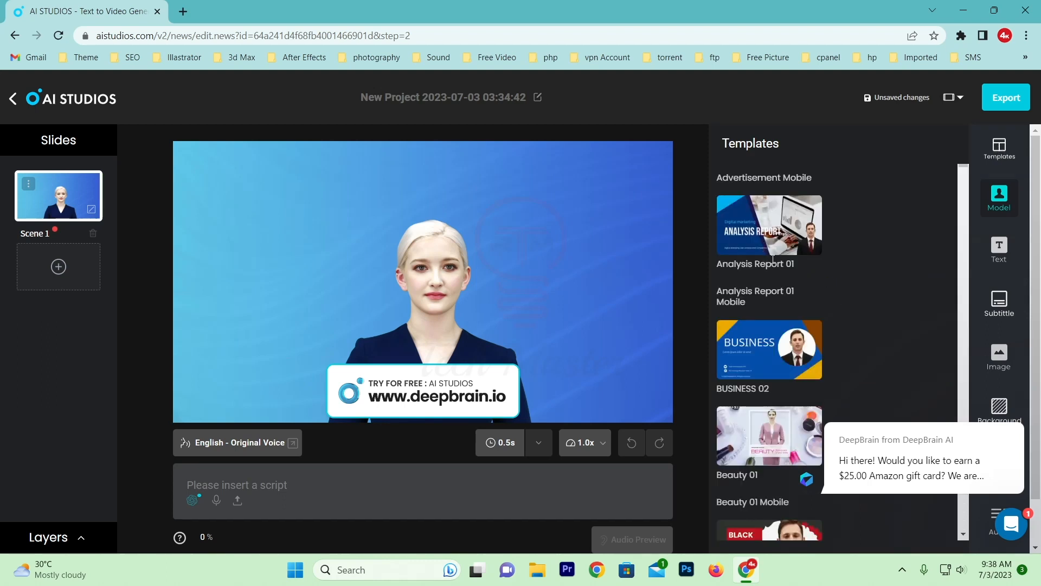
scroll(774, 254, "down", 3)
scroll(768, 426, "up", 3)
left_click(1001, 149)
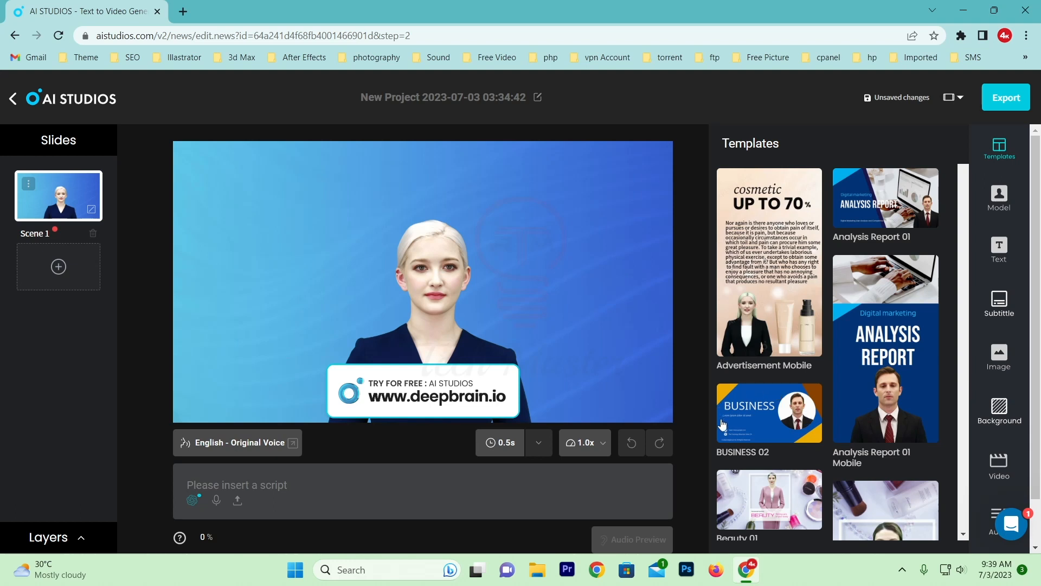
left_click(767, 415)
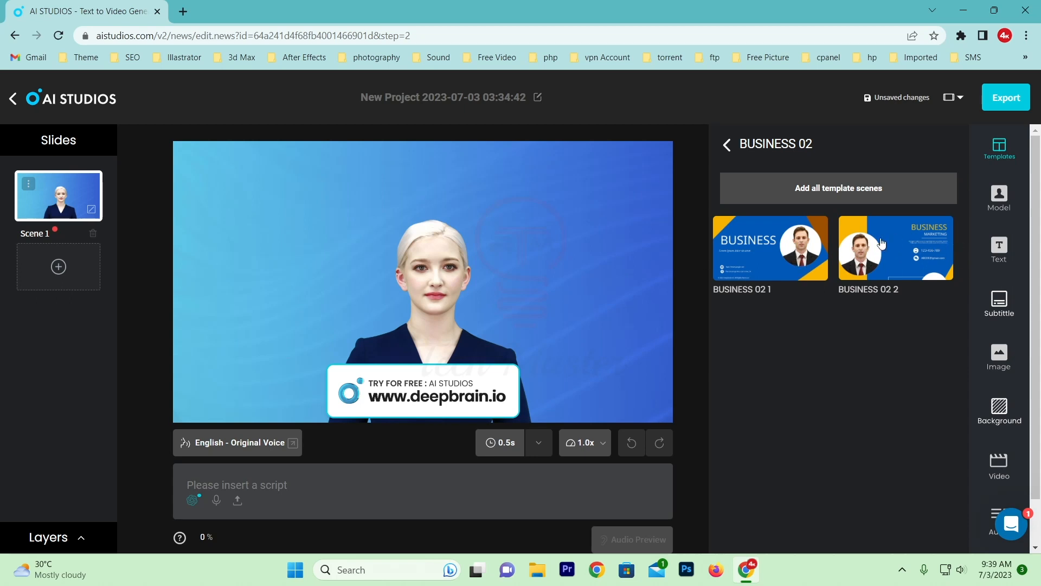
left_click(891, 251)
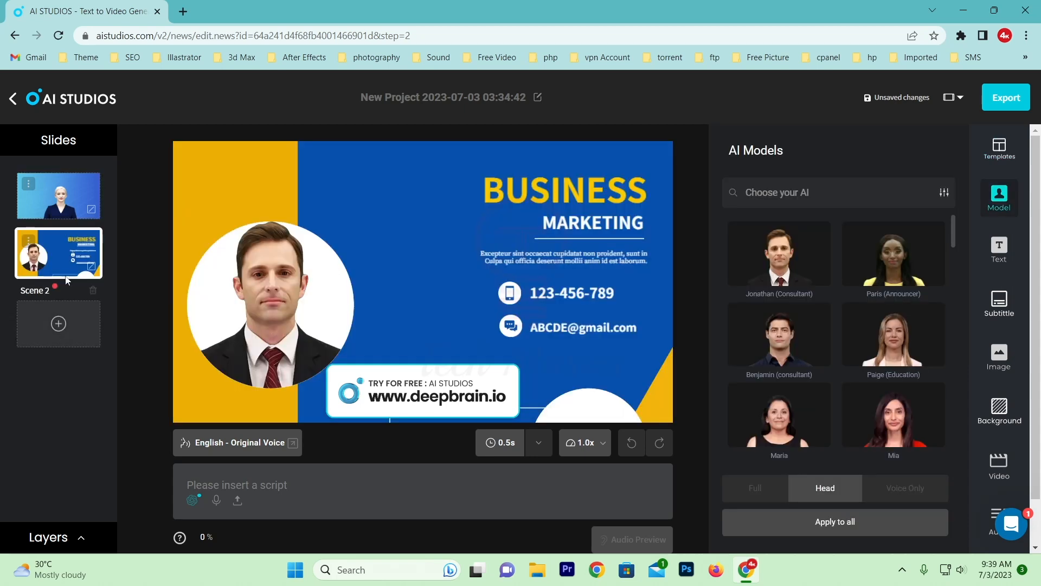
Replace the AI model in the Business Marketing slide with Mia
left_click(59, 198)
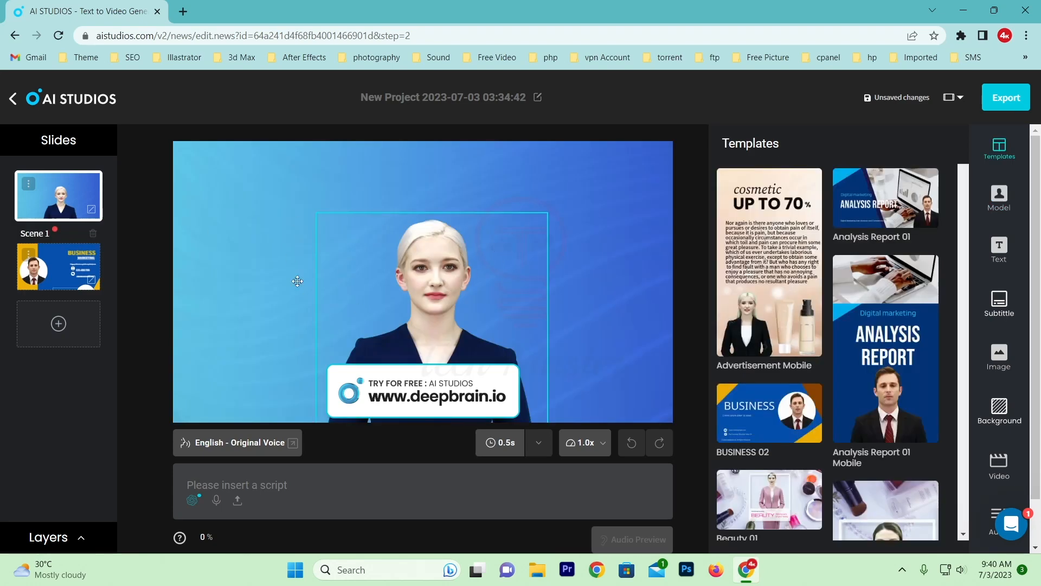
left_click(56, 270)
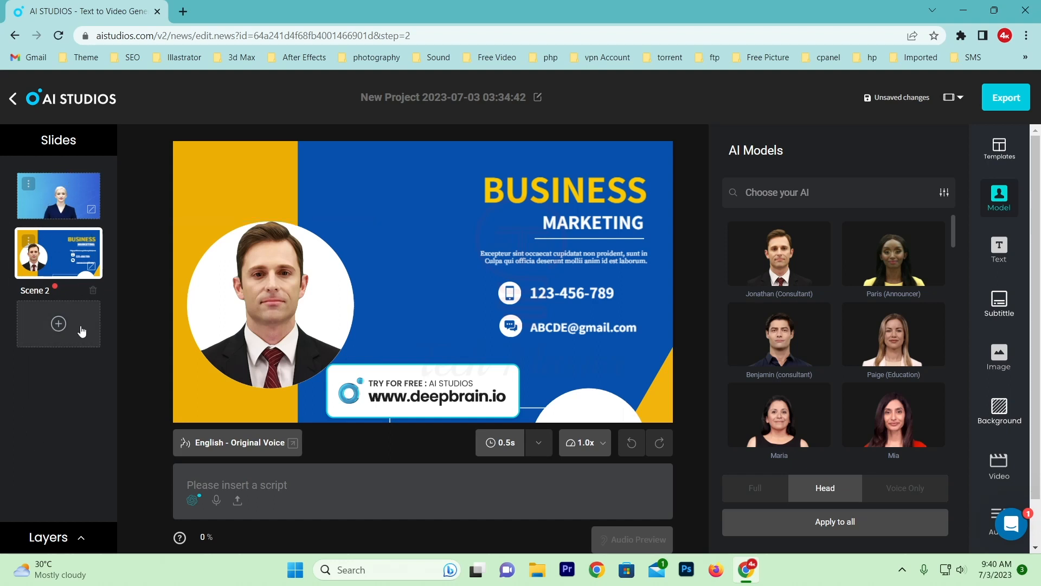
left_click(266, 287)
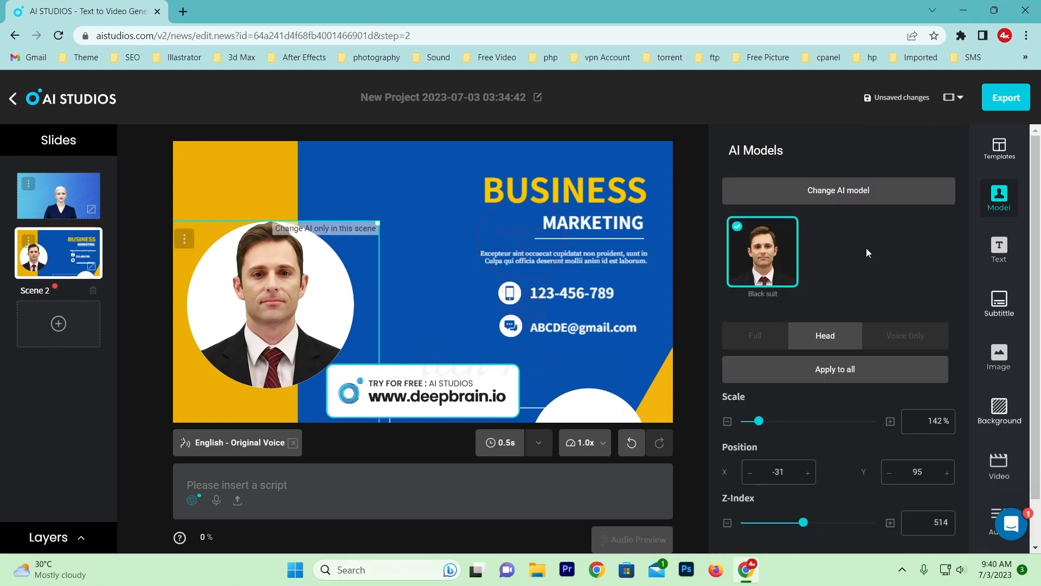
left_click(821, 196)
scroll(876, 404, "down", 1)
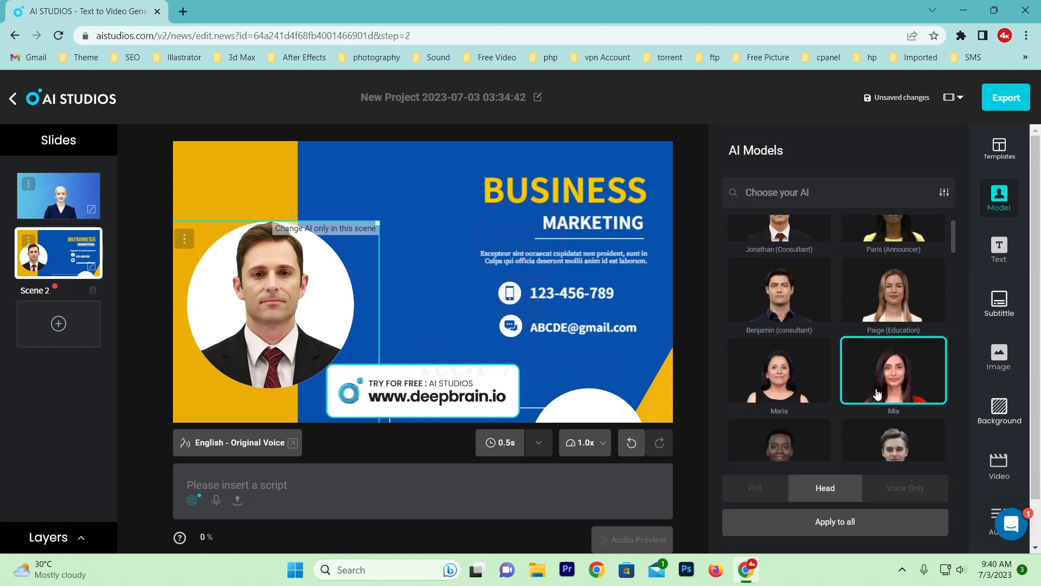
left_click(903, 359)
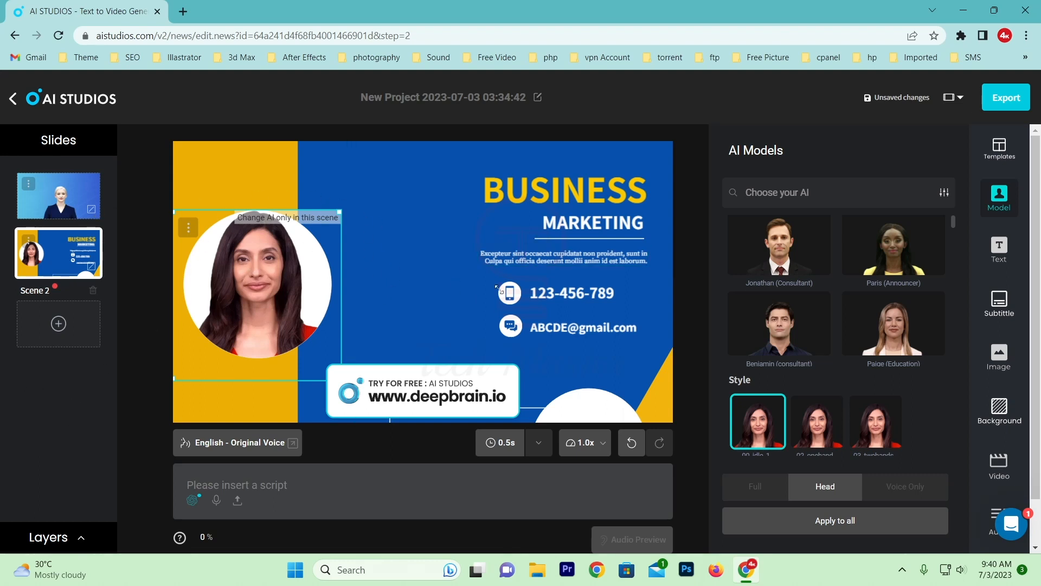
Select Scene 1 and bring up its background settings
left_click(59, 198)
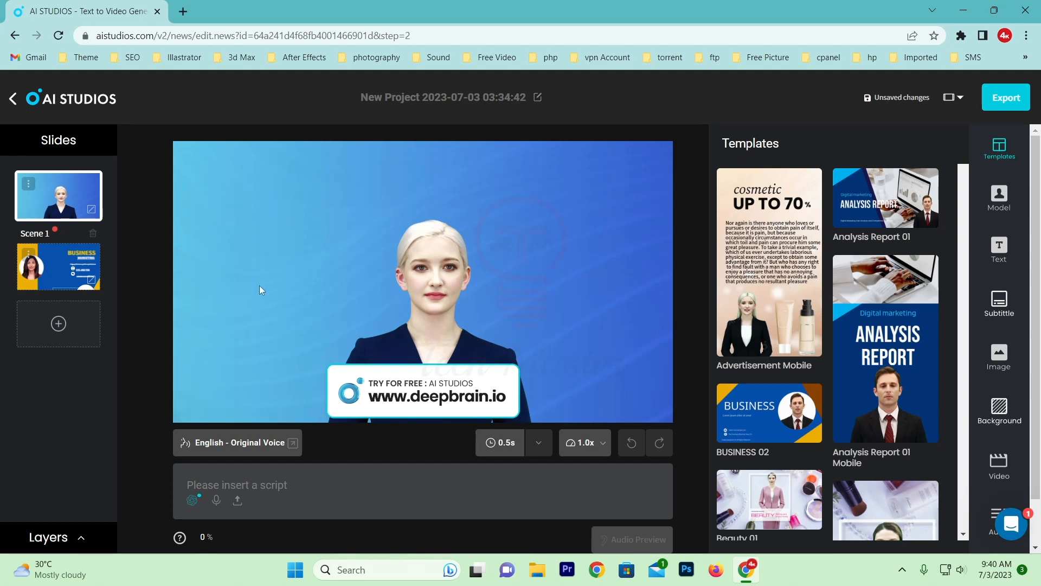
left_click(1003, 412)
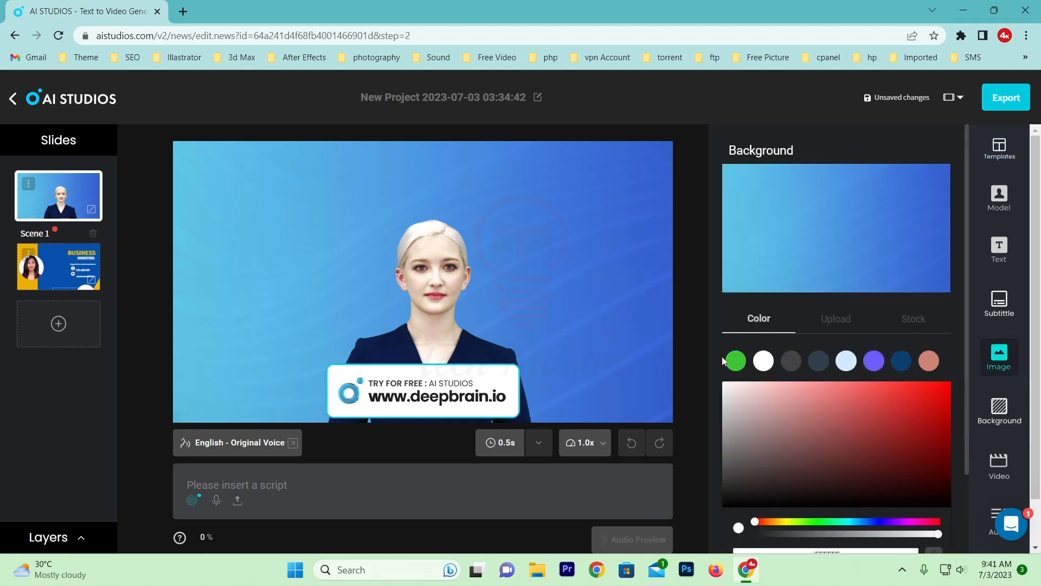
scroll(723, 361, "down", 2)
scroll(723, 359, "up", 2)
left_click(862, 416)
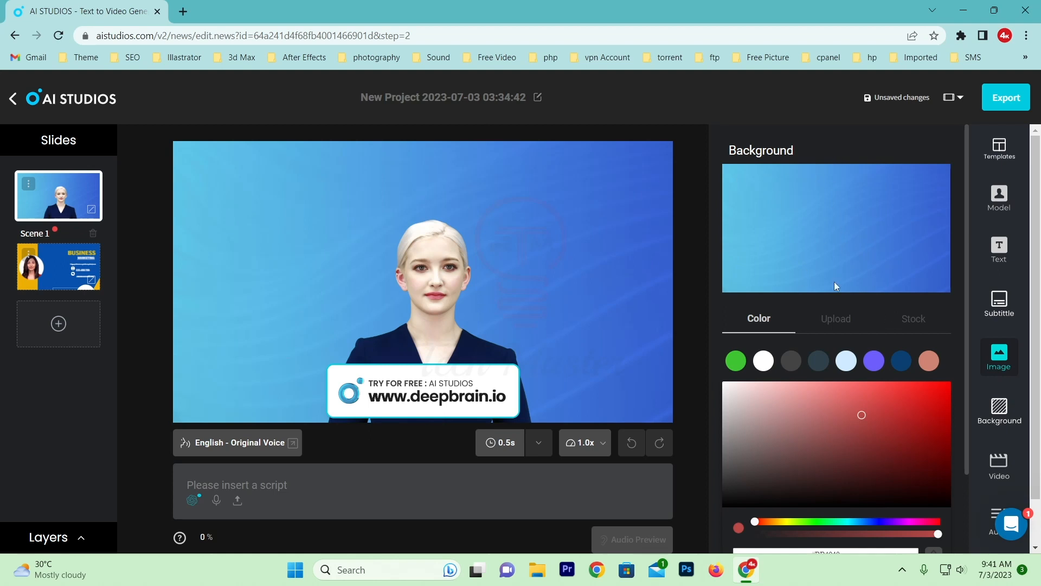
scroll(825, 320, "down", 3)
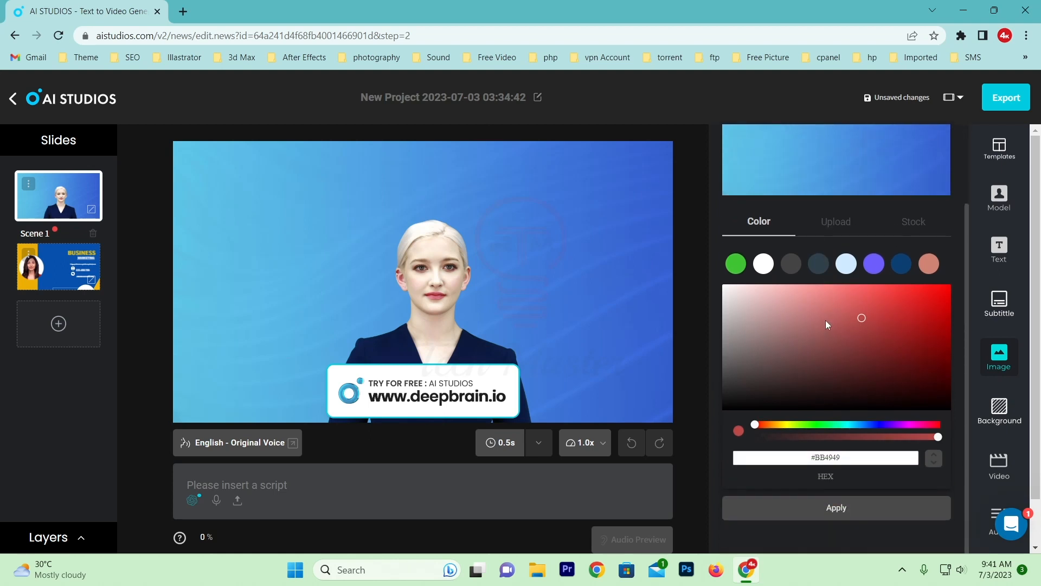
scroll(824, 340, "up", 2)
scroll(824, 339, "up", 1)
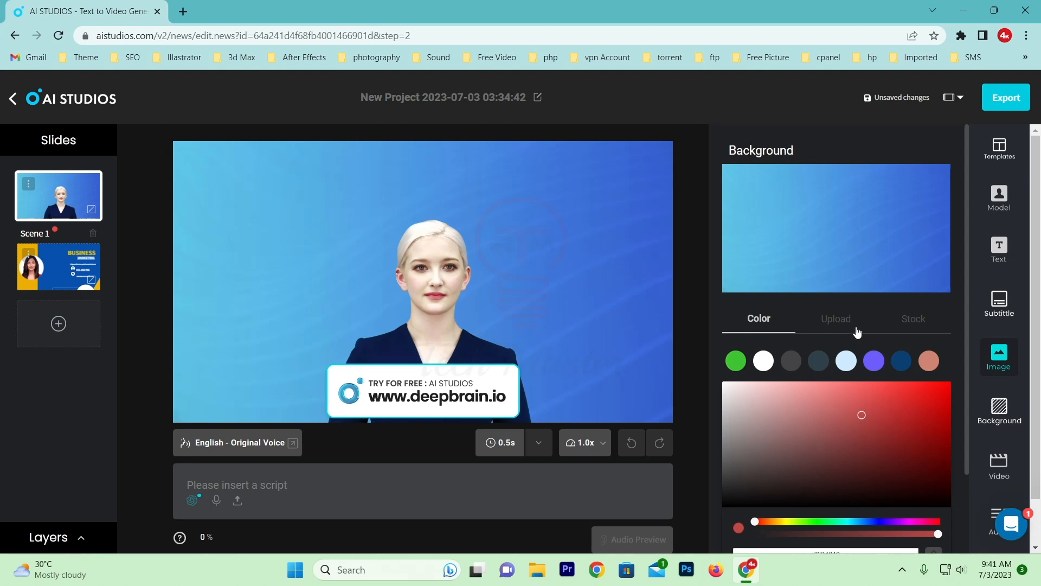
Upload Comp 1.mp4 from the Riaz Tech Master folder in My Drive on drive Z: as Scene 1's background
left_click(839, 321)
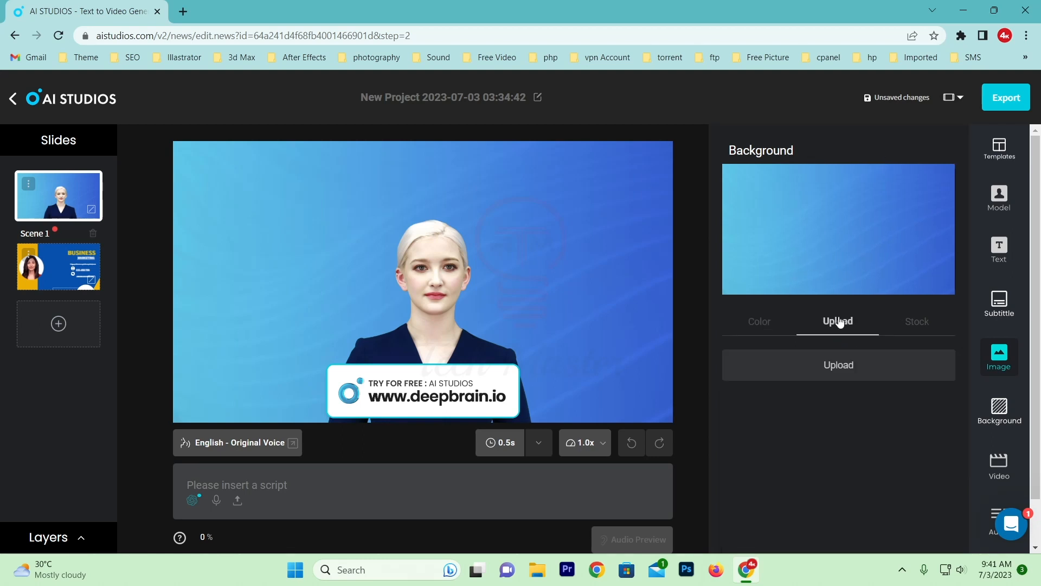
left_click(844, 372)
scroll(60, 467, "down", 1)
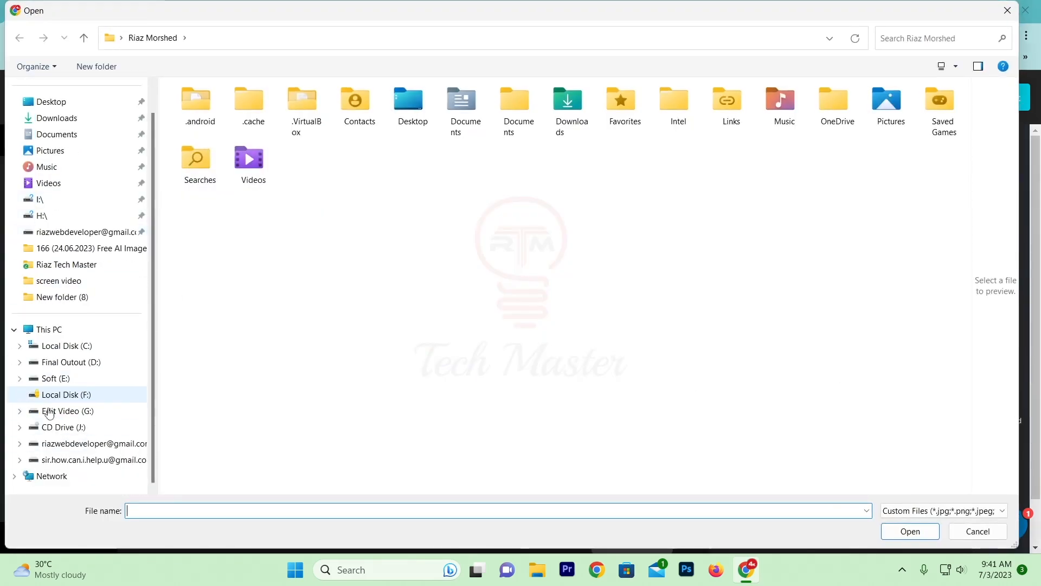
left_click(57, 446)
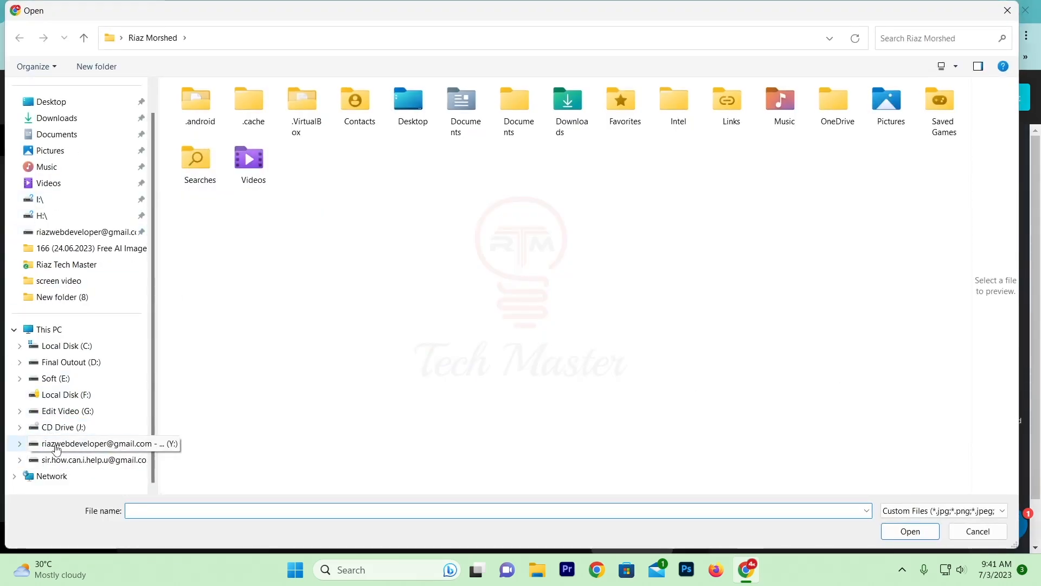
left_click(60, 460)
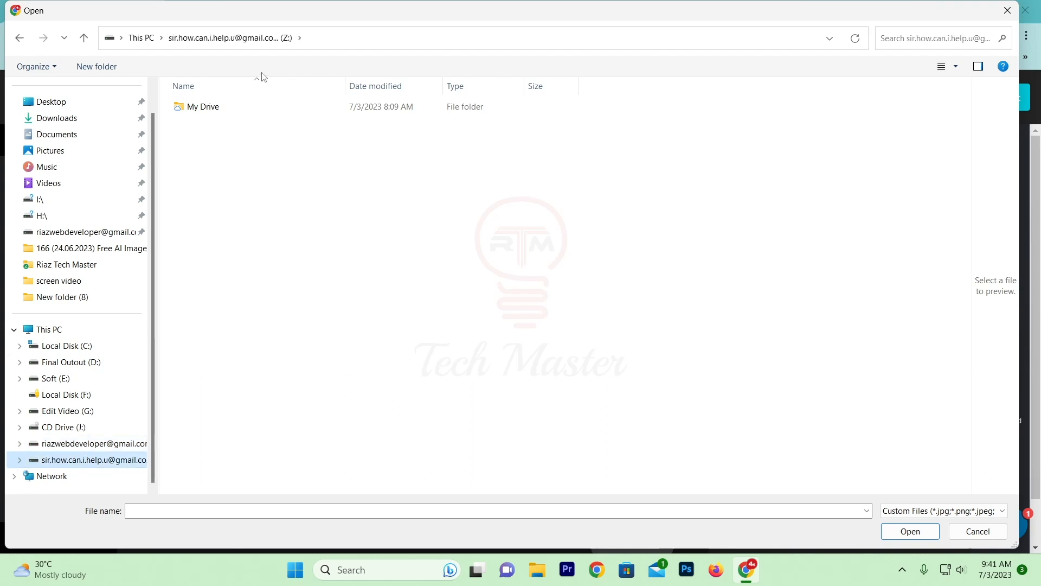
left_click(203, 108)
double_click(204, 108)
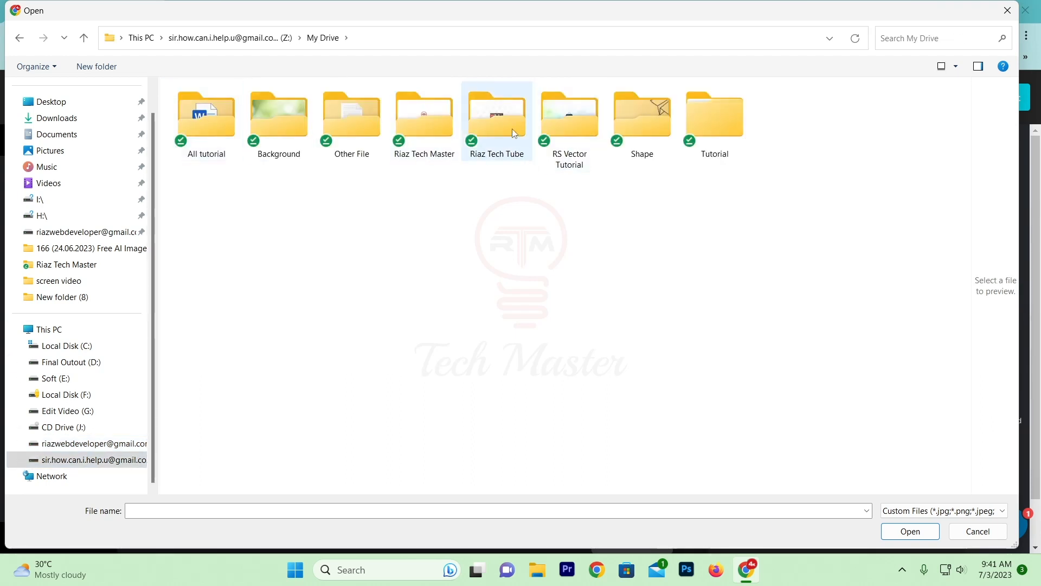
double_click(432, 125)
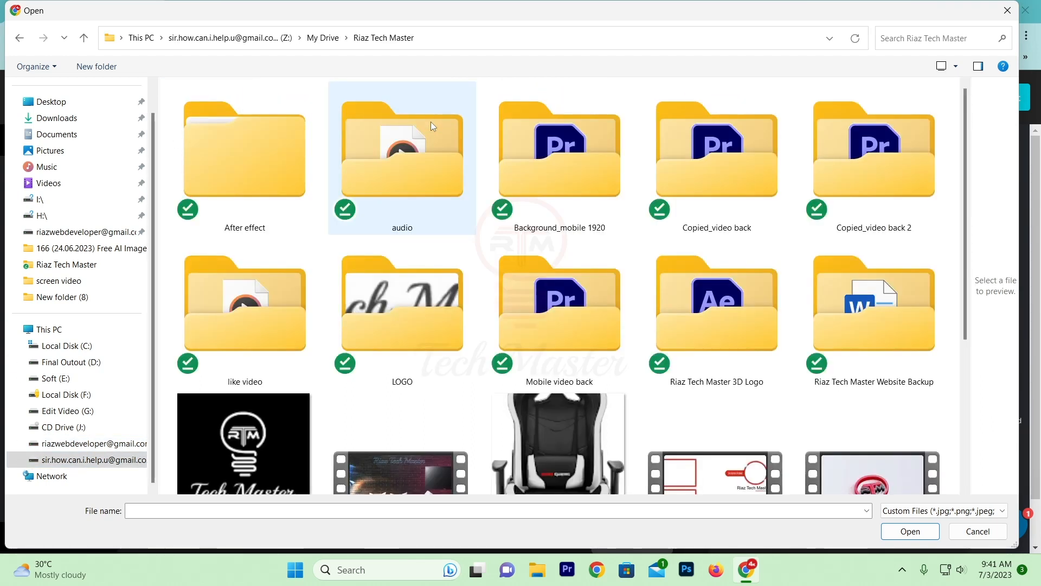
scroll(607, 301, "down", 4)
left_click(367, 236)
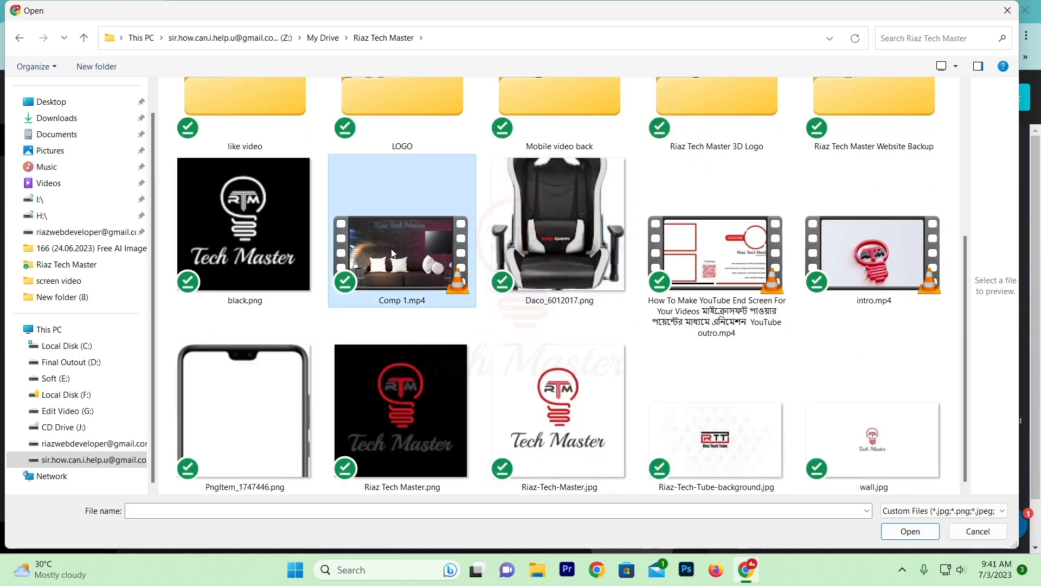
left_click(910, 531)
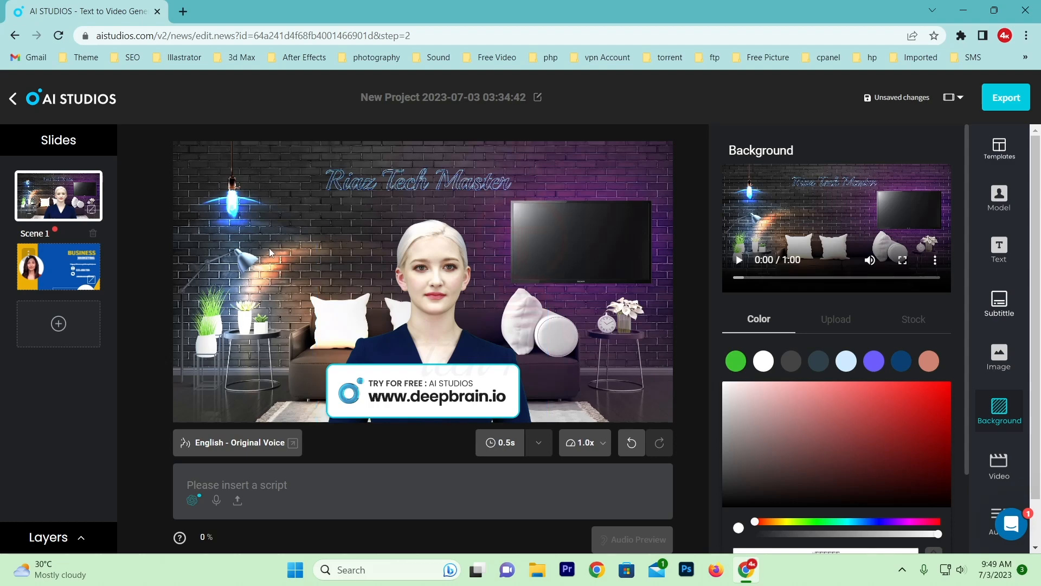
Reposition Scene 1's AI model with its scale reduced to 84%, and switch its outfit to Wine suit
left_click_drag(437, 290, 397, 274)
left_click_drag(430, 280, 418, 288)
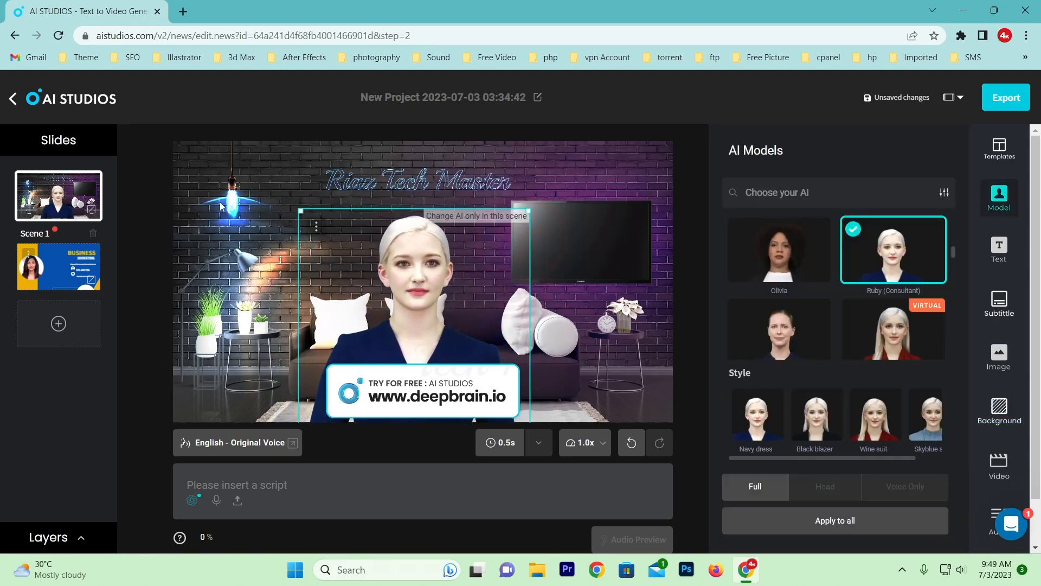
left_click_drag(299, 209, 329, 222)
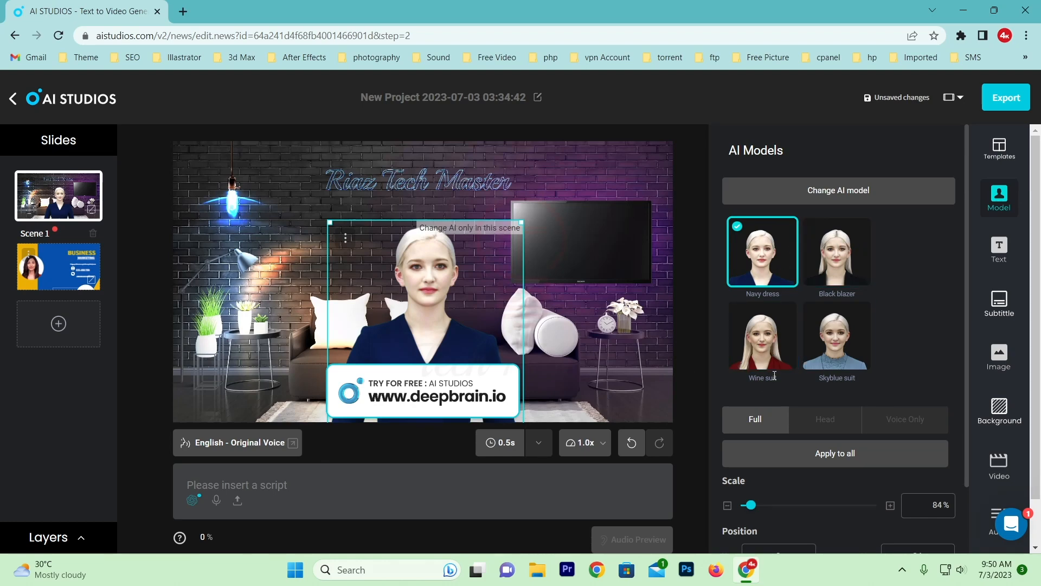
left_click(766, 354)
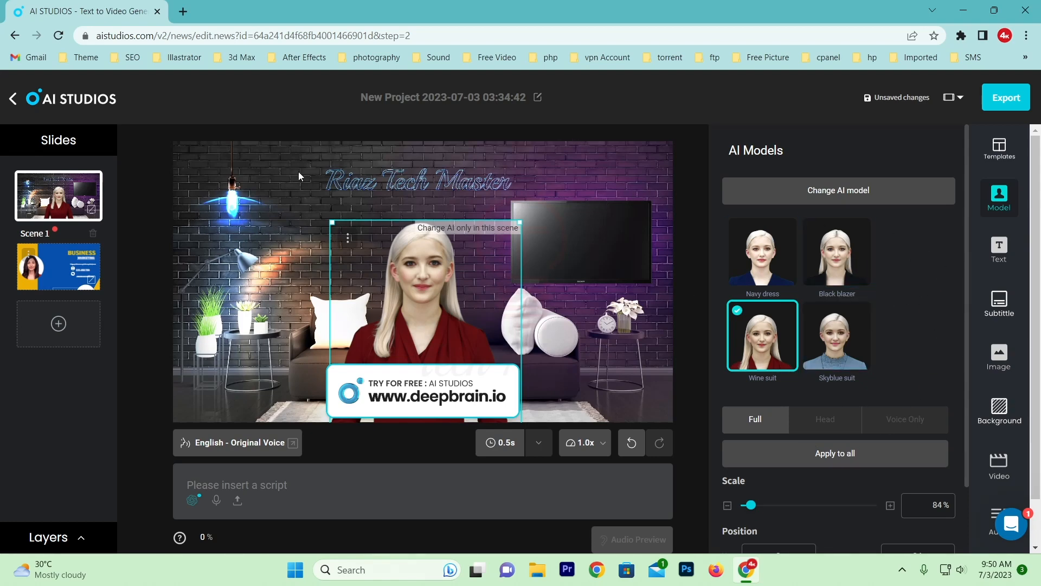
Add a Header text element to Scene 1
left_click(991, 247)
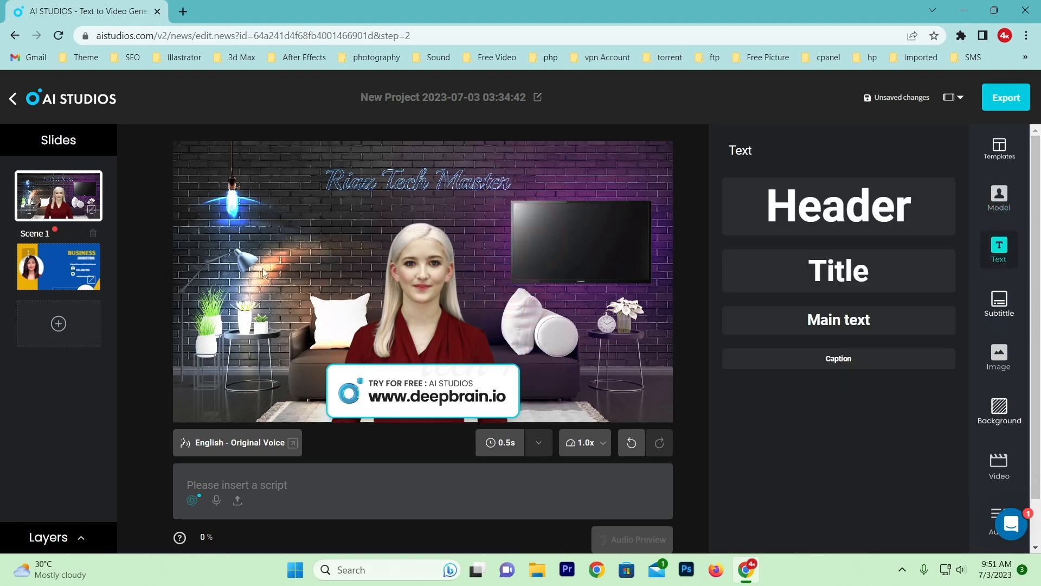
left_click(864, 209)
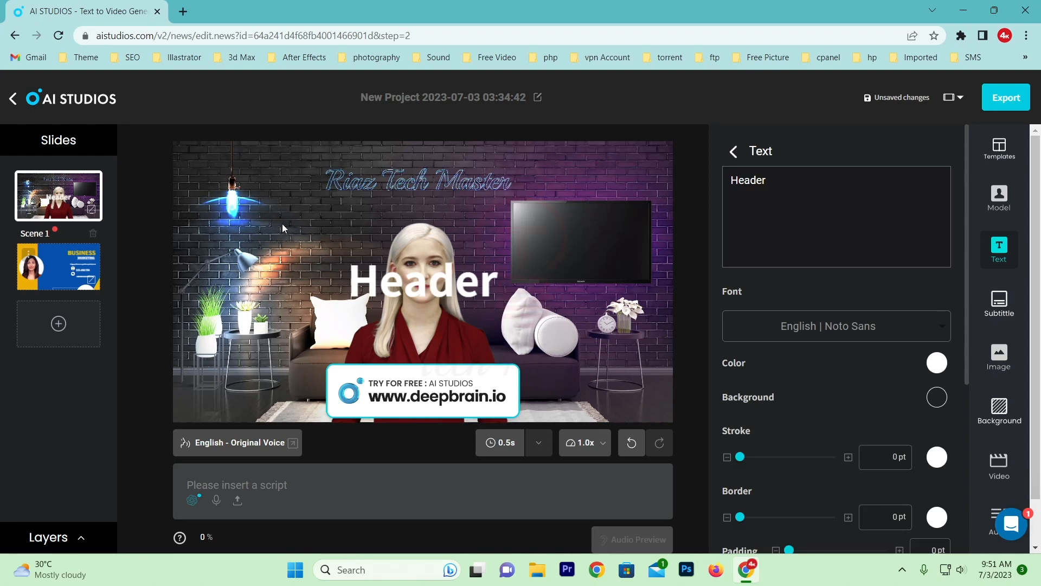
Change the header text to Riaz Tech Master, scale it to 173%, and place it beside the model at X -35, Y -7
left_click_drag(435, 286, 275, 234)
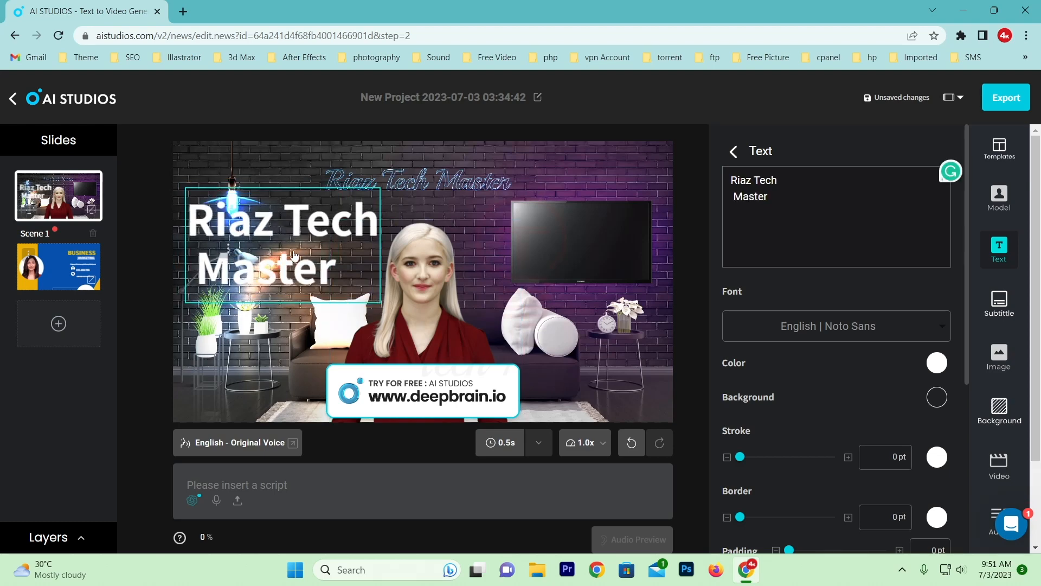
scroll(838, 444, "down", 3)
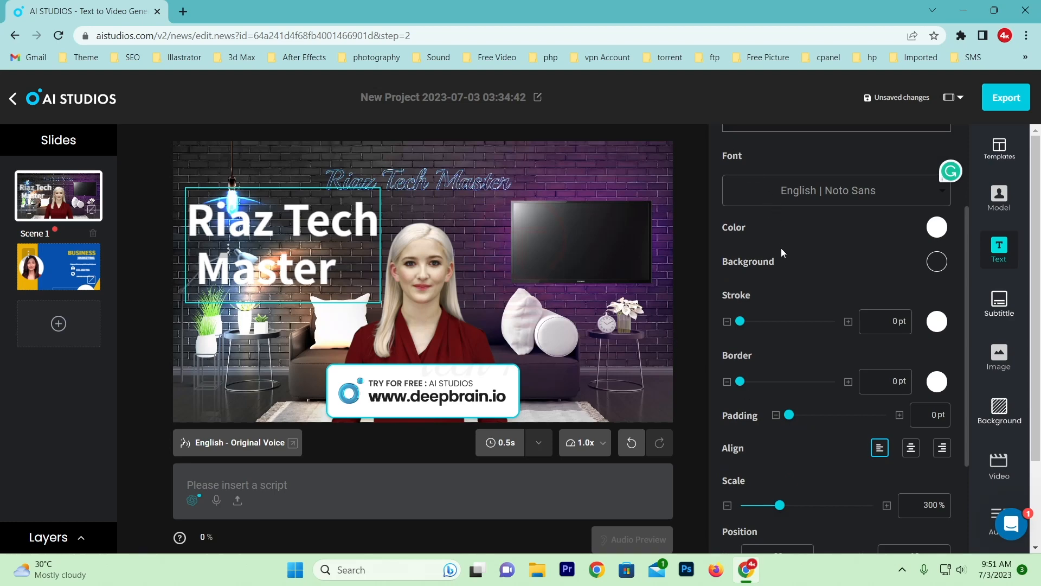
scroll(797, 338, "down", 3)
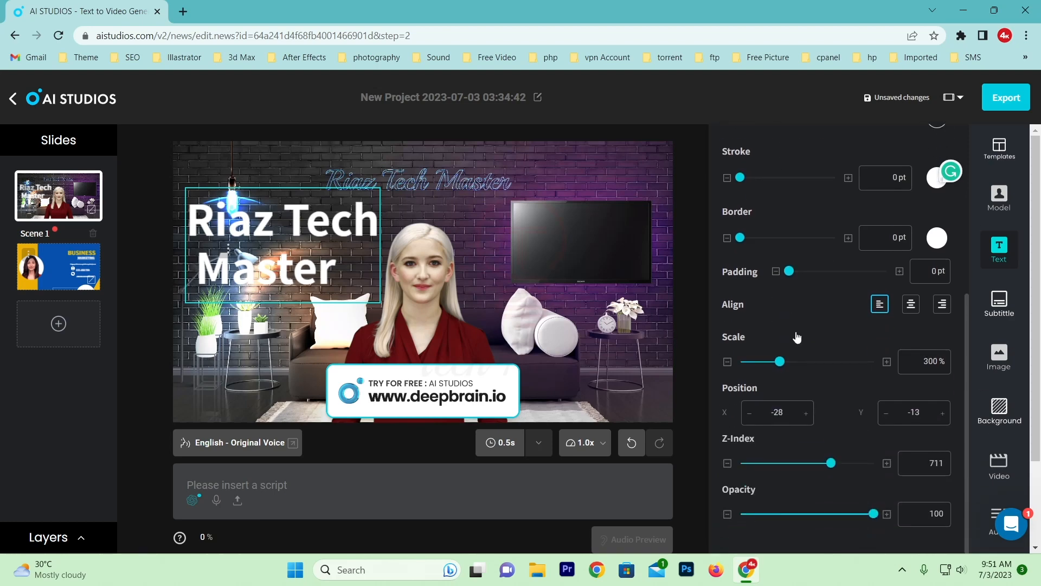
scroll(840, 400, "up", 5)
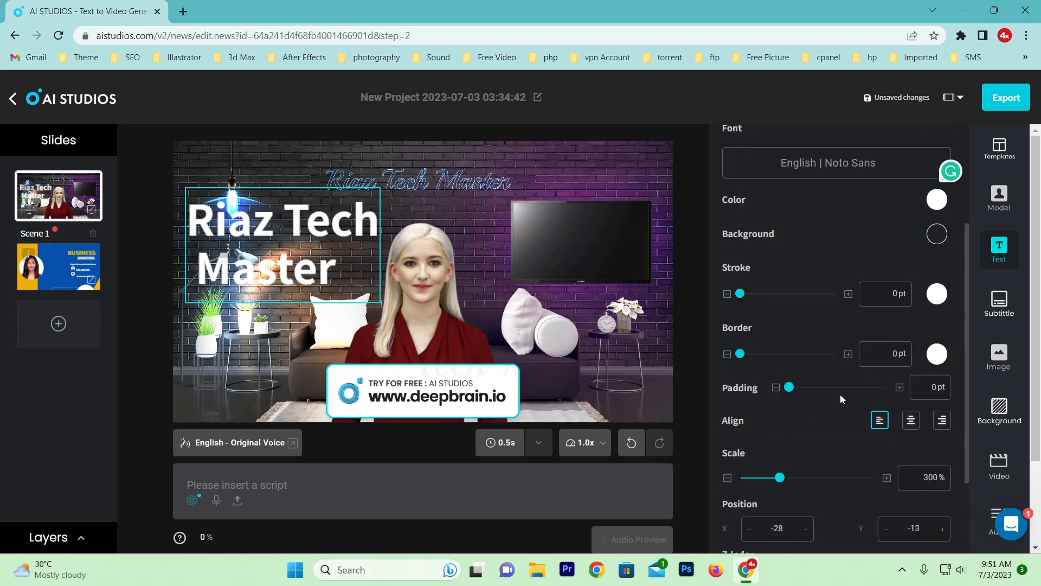
scroll(838, 400, "down", 5)
left_click_drag(780, 361, 763, 362)
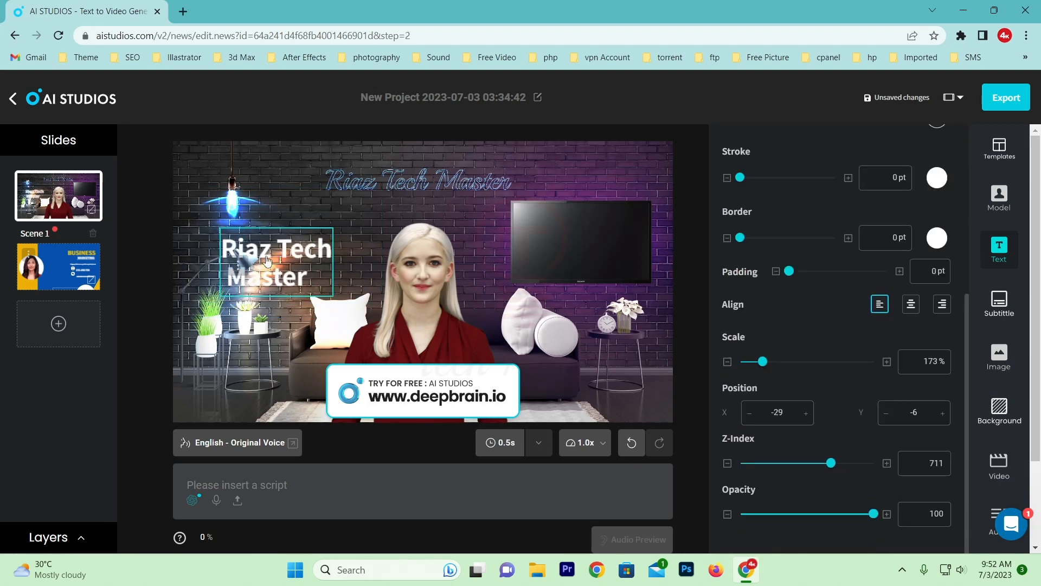
left_click_drag(275, 259, 243, 257)
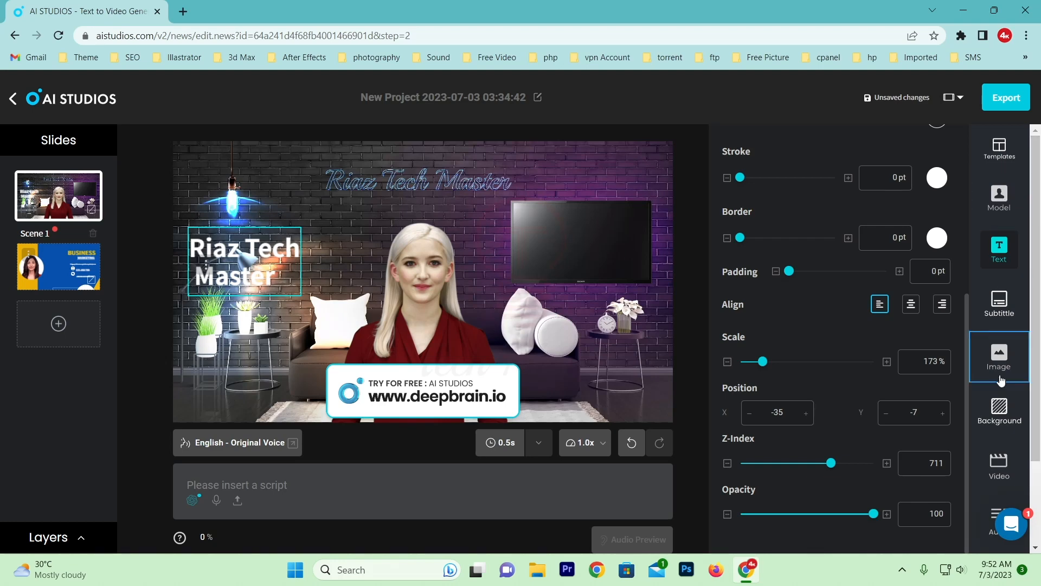
Upload the Free AI Image generator with lexica art picture from the Riaz Tech Master subfolder 166 (24.06.2023) and insert it into Scene 1
left_click(999, 358)
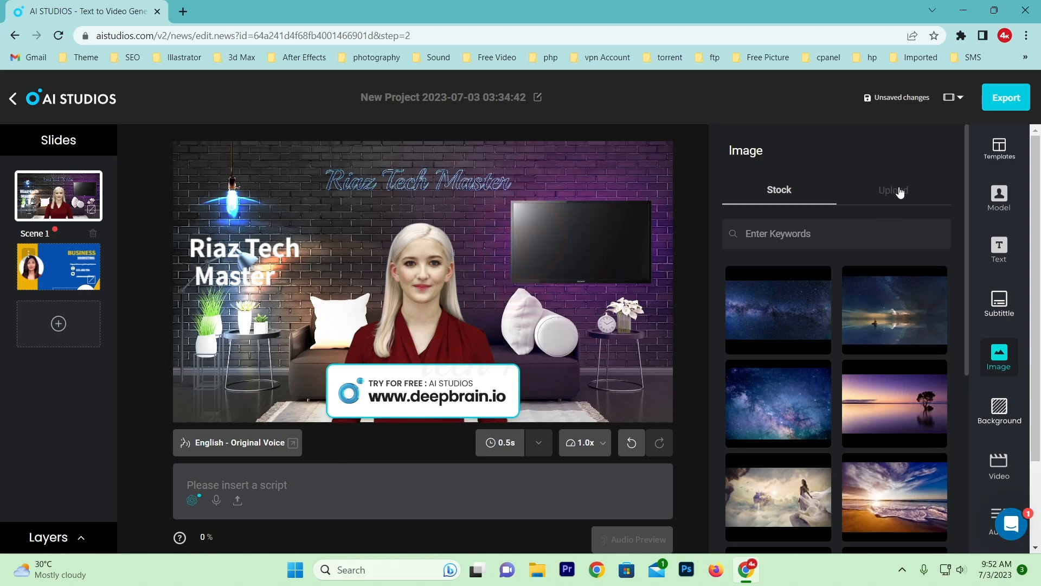
left_click(896, 190)
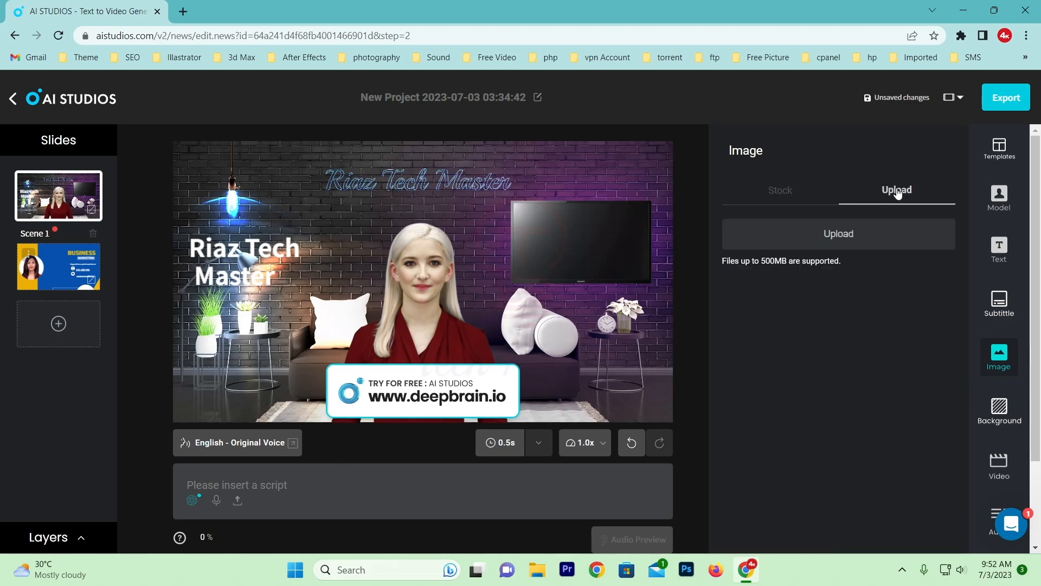
left_click(853, 238)
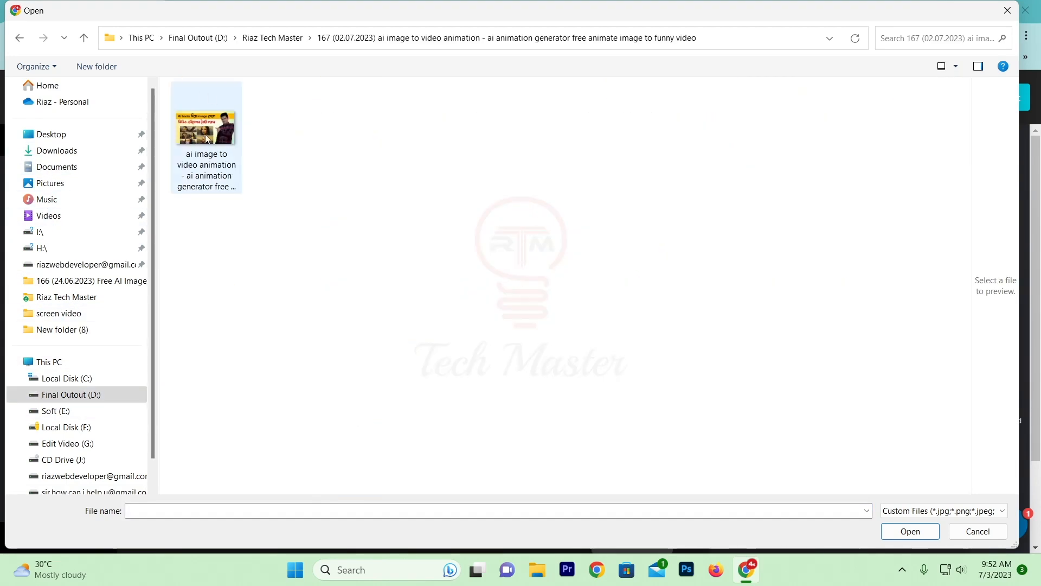
left_click(207, 139)
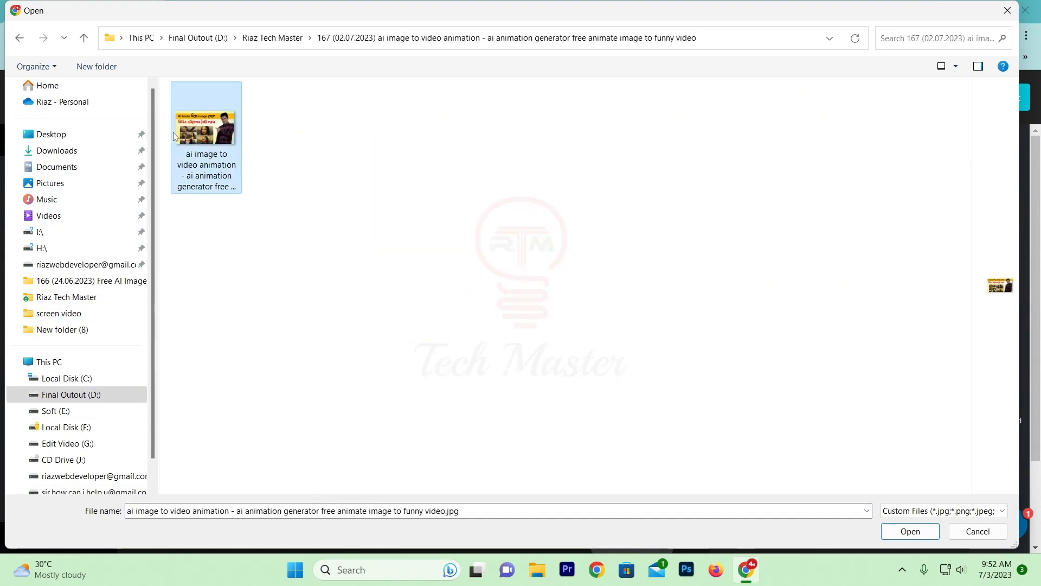
left_click(19, 38)
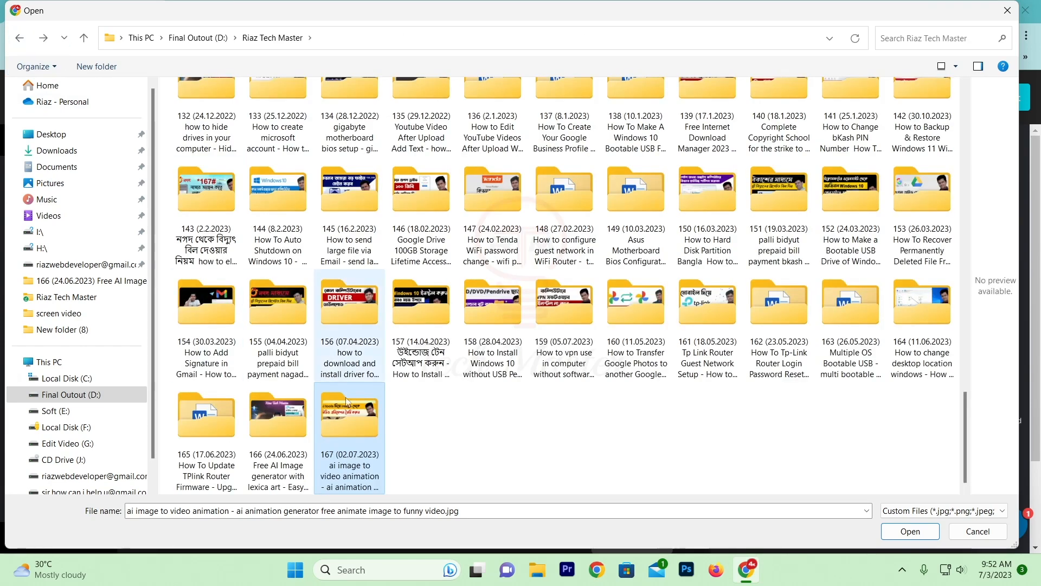
double_click(279, 428)
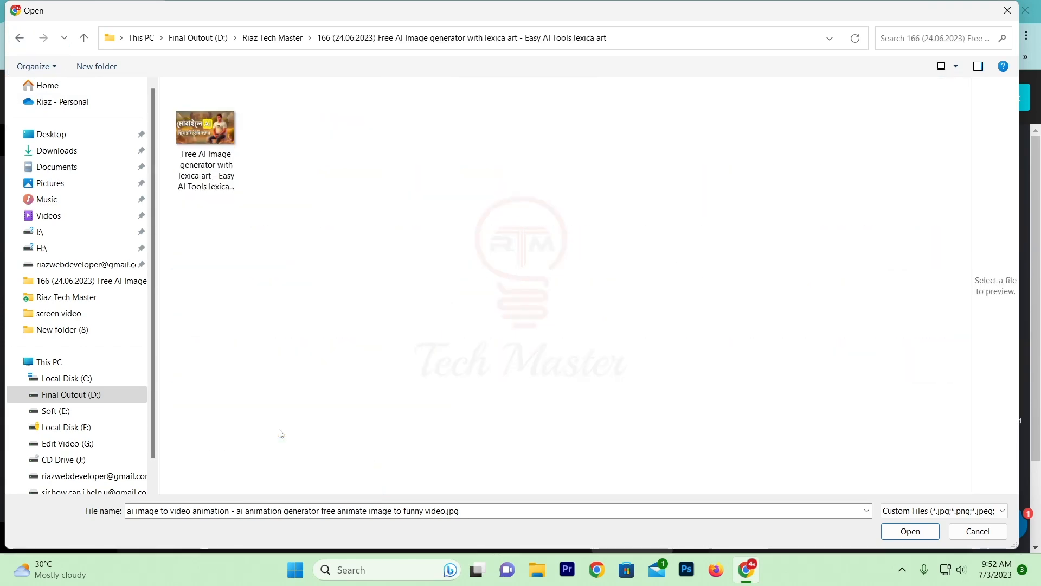
double_click(223, 126)
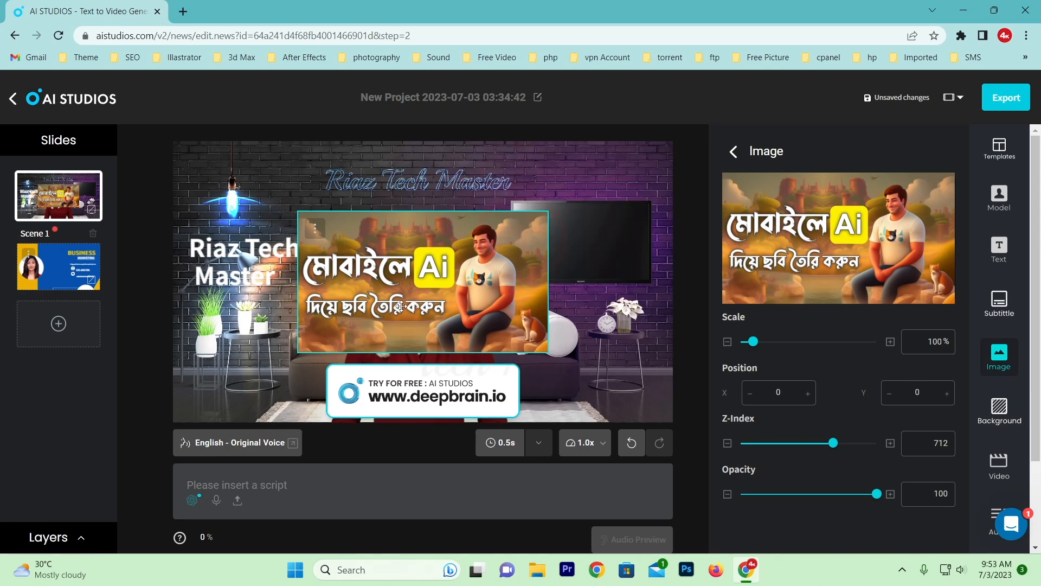
Scale the inserted picture to 53% and fit it over the background's TV screen at X 31, Y -14
left_click_drag(414, 308, 508, 271)
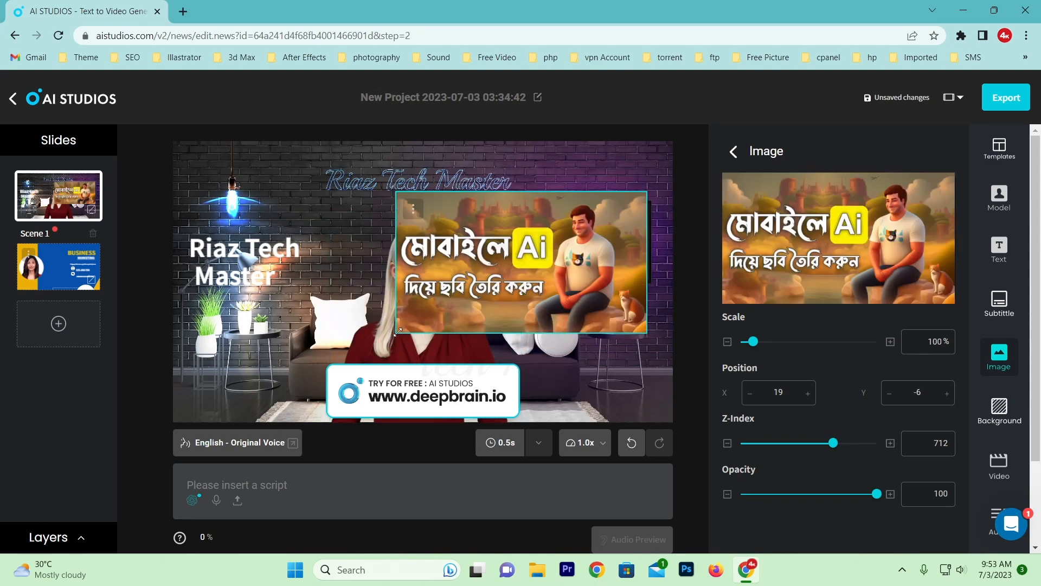
left_click_drag(398, 332, 513, 267)
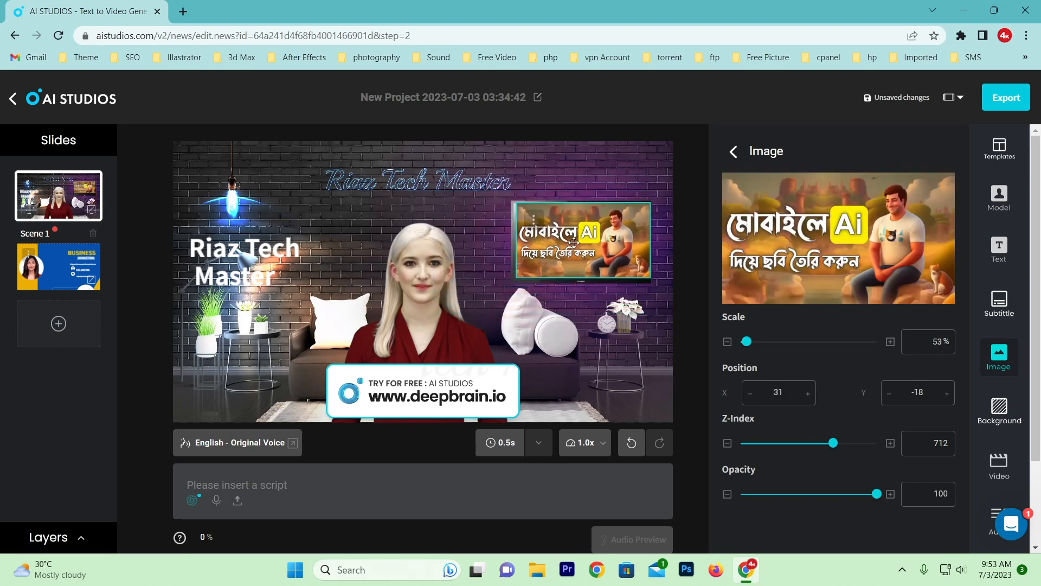
left_click_drag(574, 243, 571, 244)
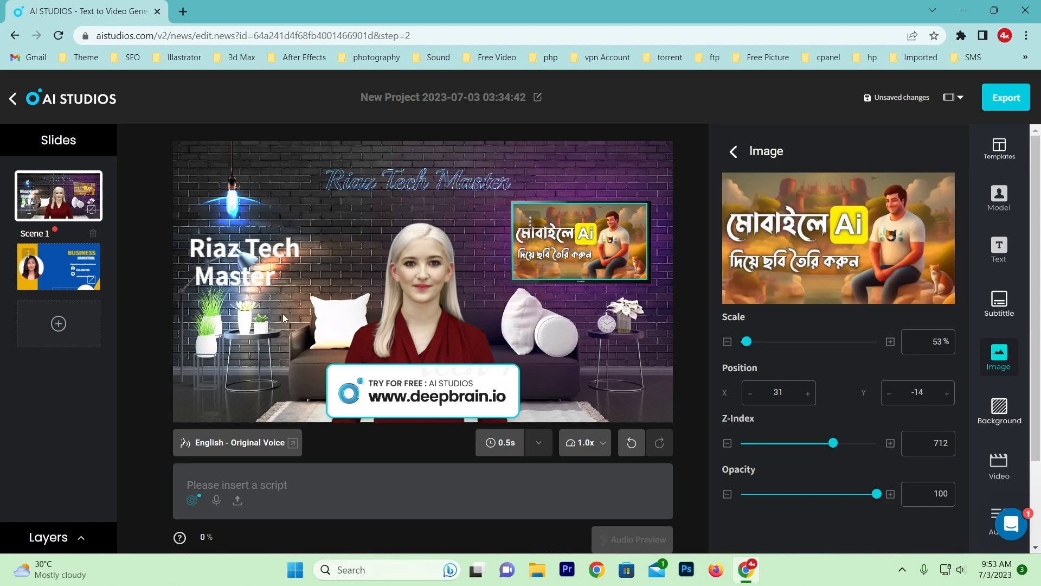
left_click(204, 377)
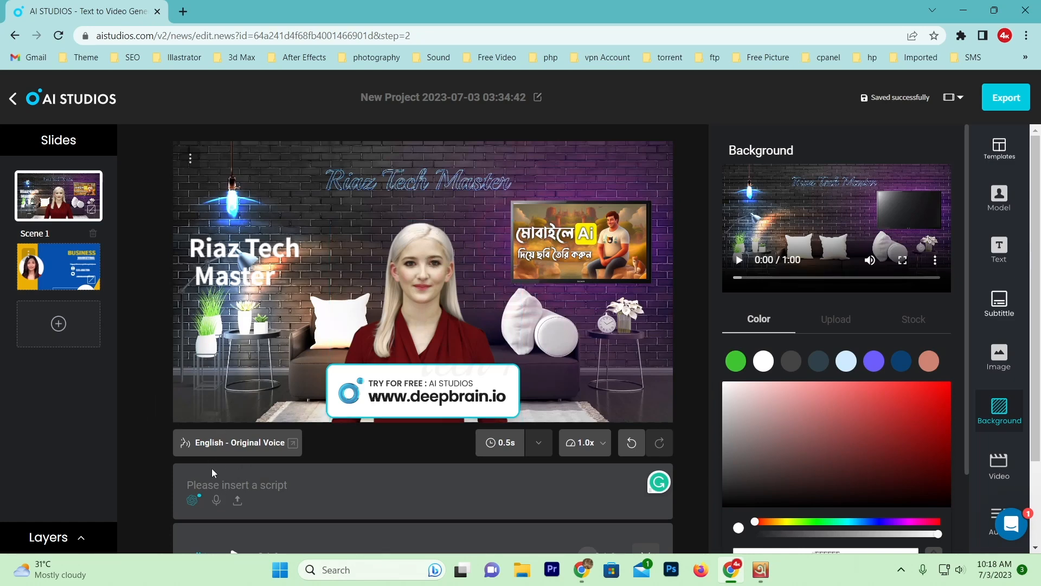
Record a spoken greeting beginning "Assalamu Alaikum Riaz Tech master" and apply the voice input as Scene 1's script
left_click(216, 501)
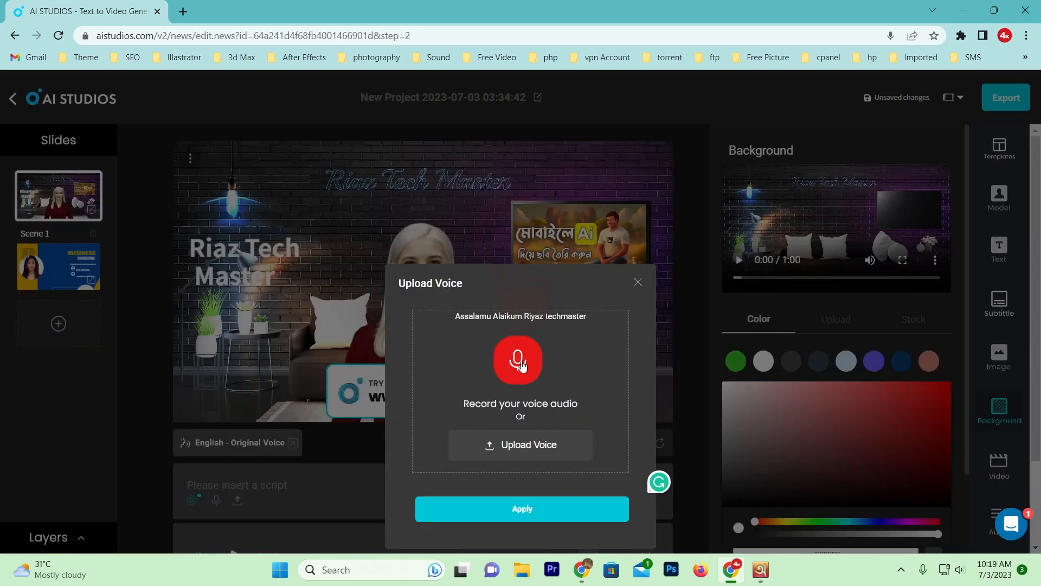
left_click(516, 359)
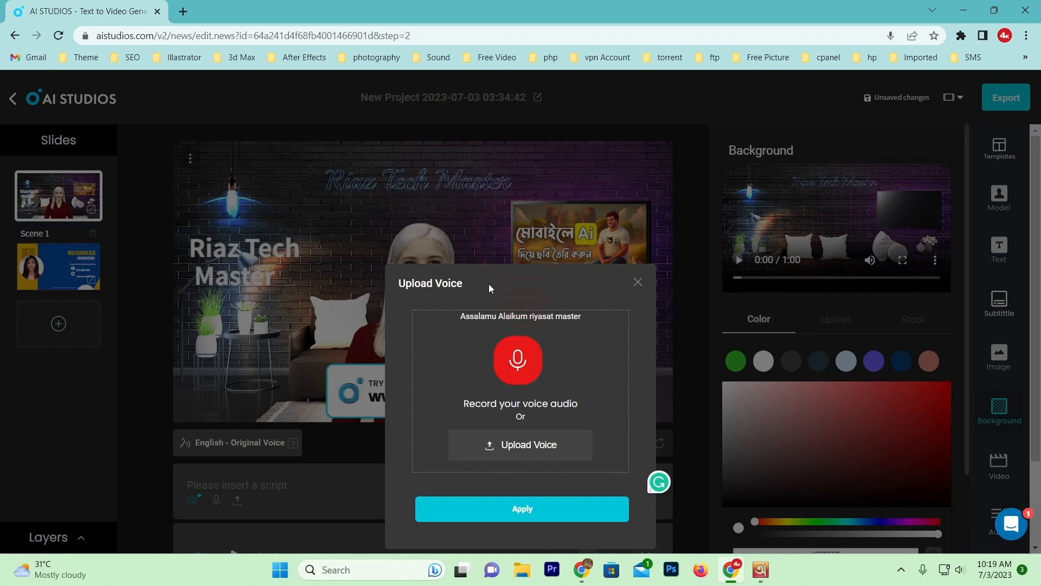
left_click_drag(462, 318, 578, 329)
left_click(455, 324)
left_click(523, 509)
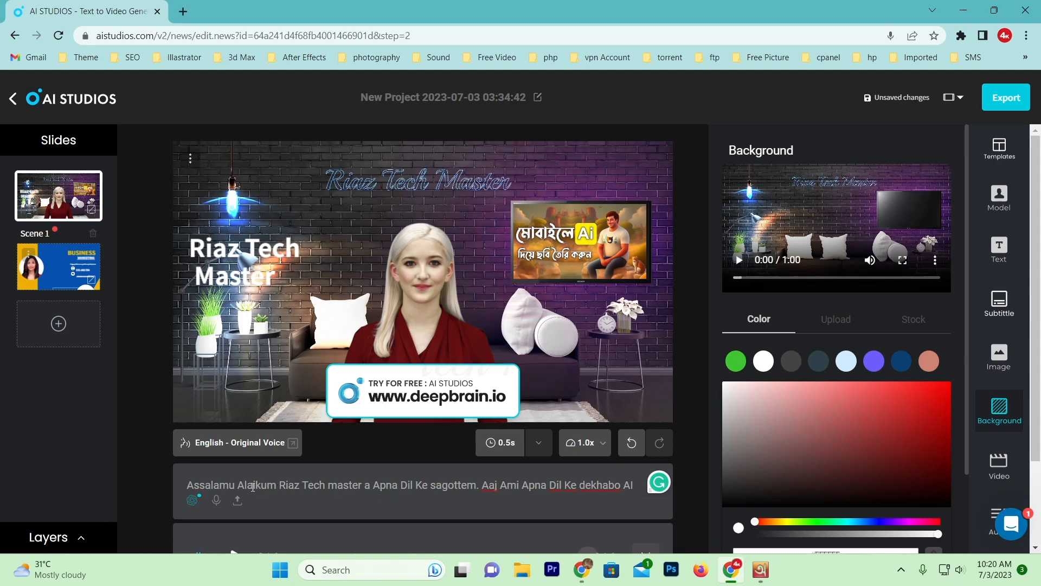
Review Scene 1's script text and play its audio preview
left_click_drag(369, 486, 512, 488)
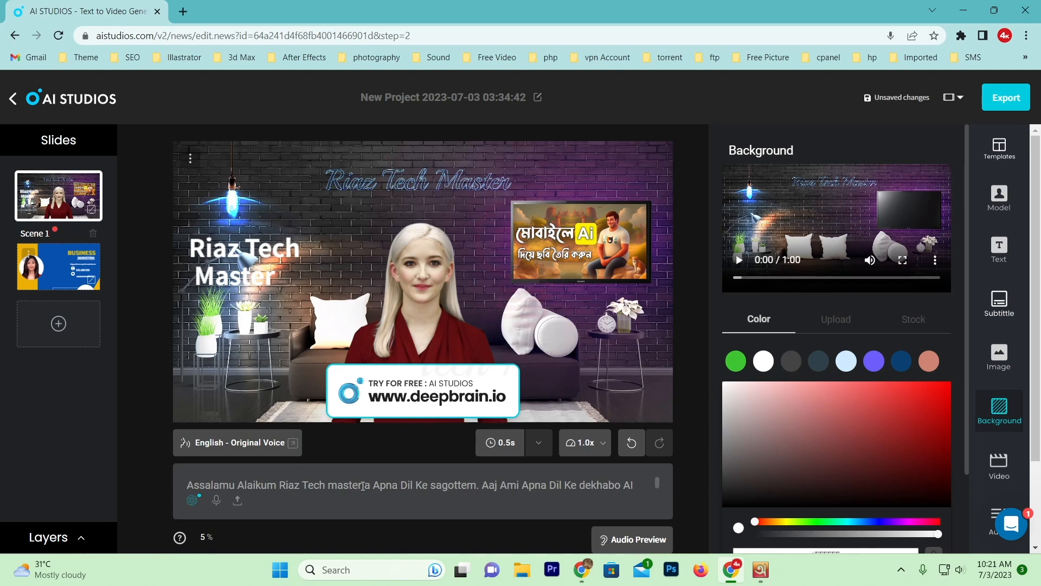
scroll(449, 485, "down", 2)
scroll(444, 489, "up", 2)
left_click(637, 543)
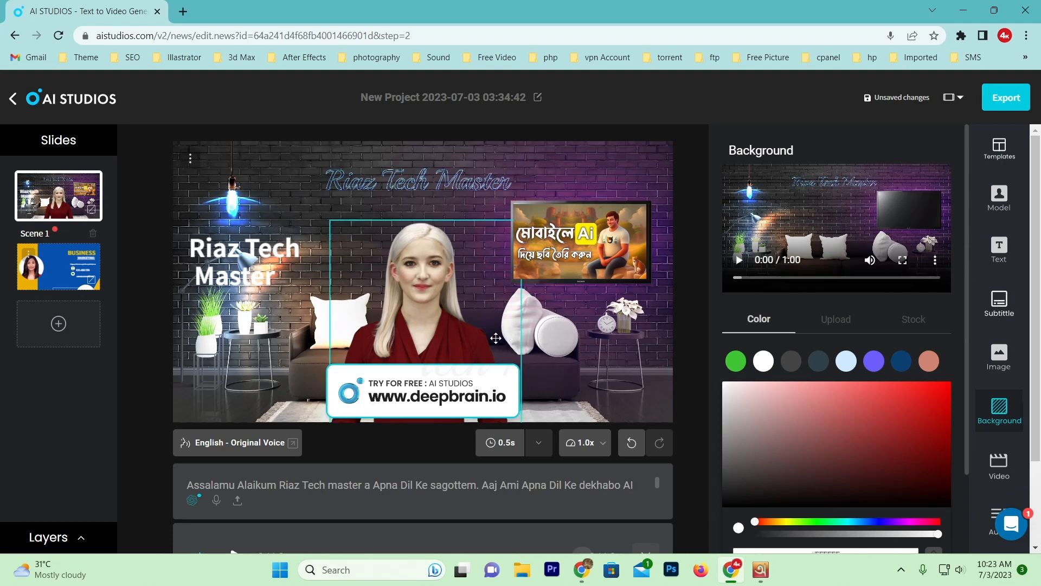
Check the stock music and shape libraries, and add a small Star shape in the lower-left corner of Scene 1
scroll(996, 429, "down", 2)
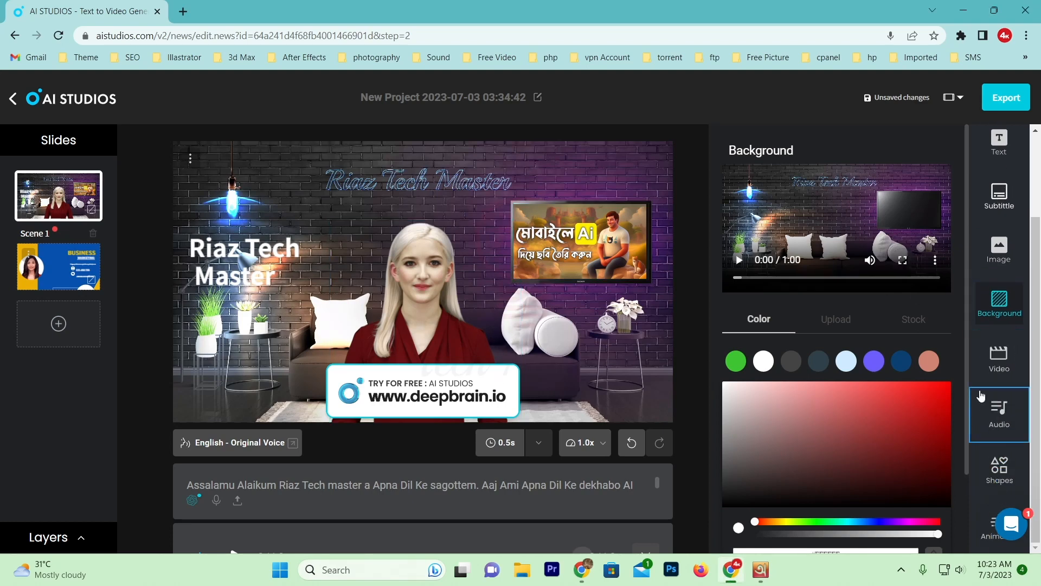
left_click(1001, 418)
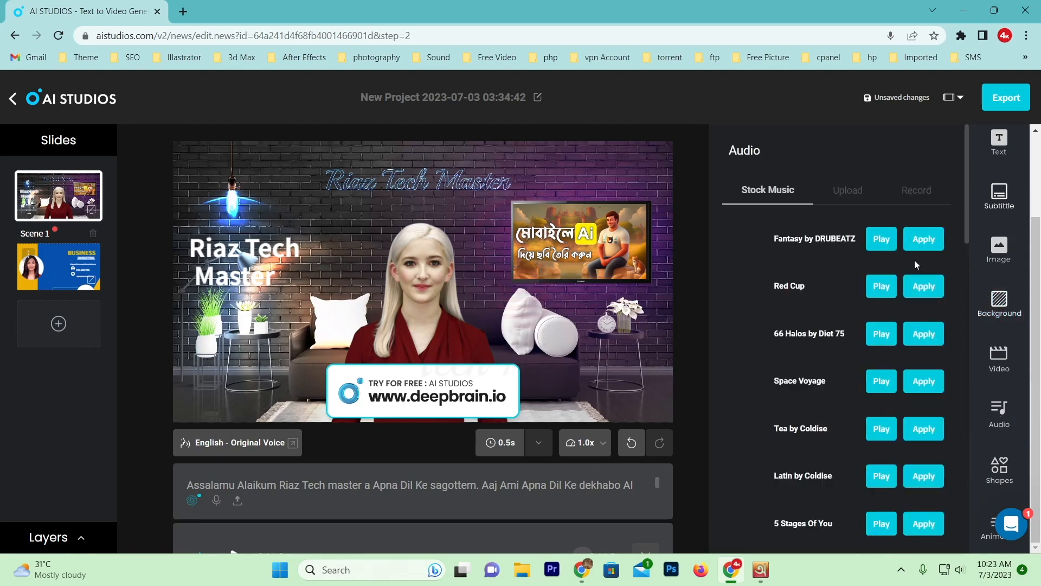
left_click(999, 471)
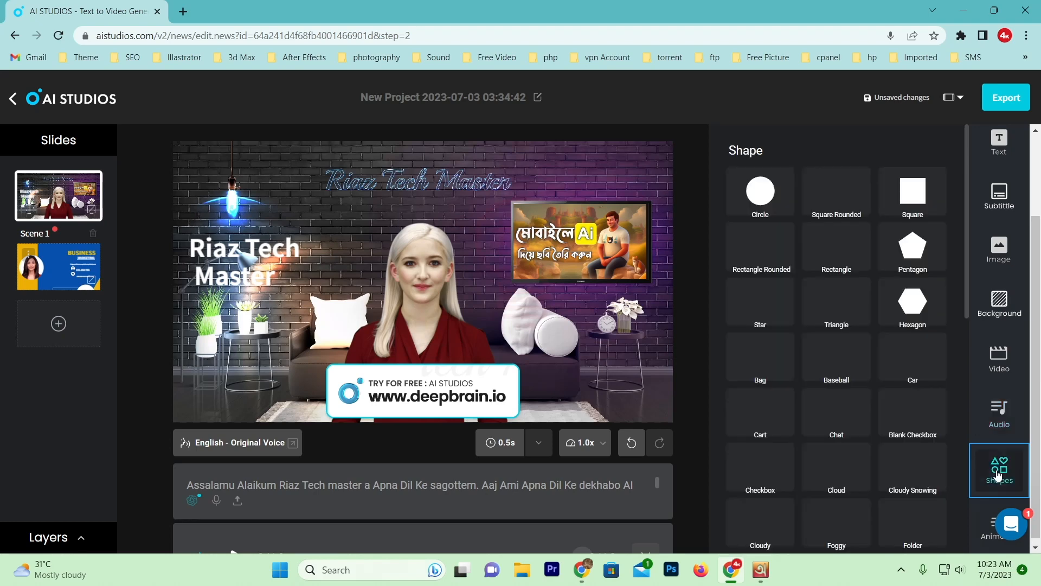
scroll(840, 378, "down", 5)
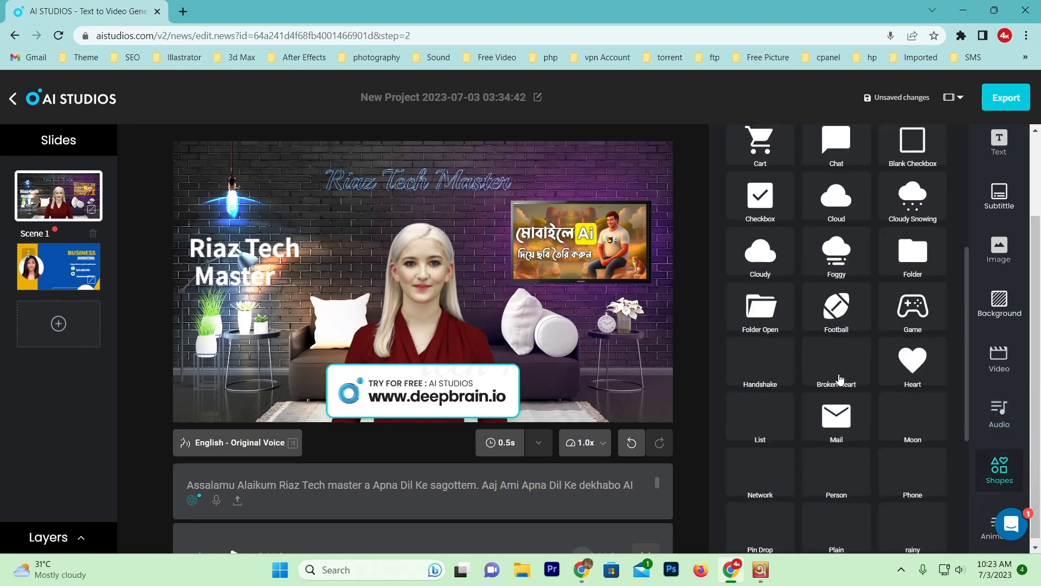
scroll(839, 378, "up", 5)
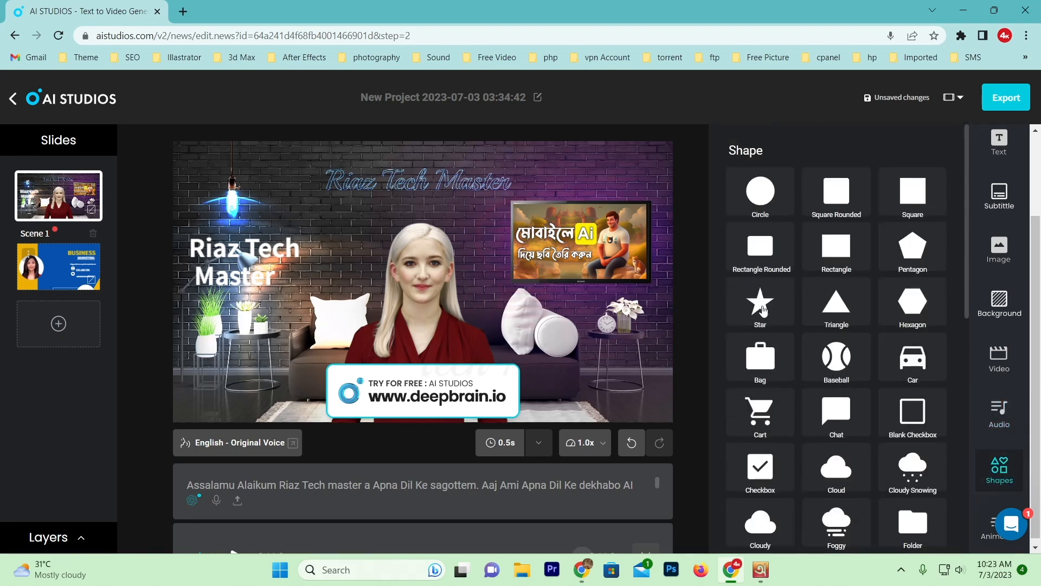
left_click(761, 303)
left_click_drag(413, 281, 221, 370)
left_click_drag(301, 293, 224, 383)
left_click(9, 428)
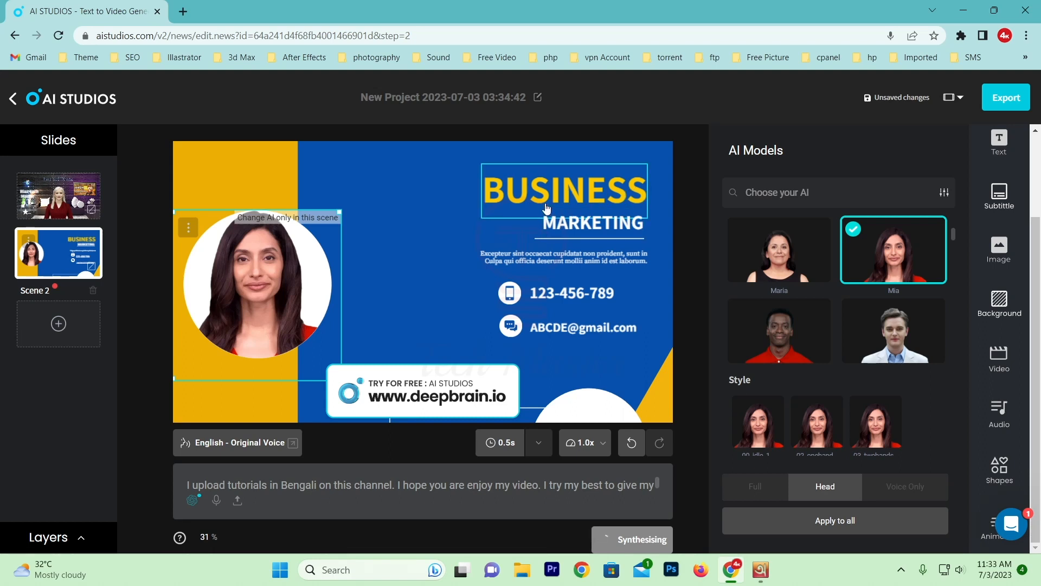
Inspect the editable phone number, BUSINESS heading and e-mail text elements in Scene 2
left_click(556, 296)
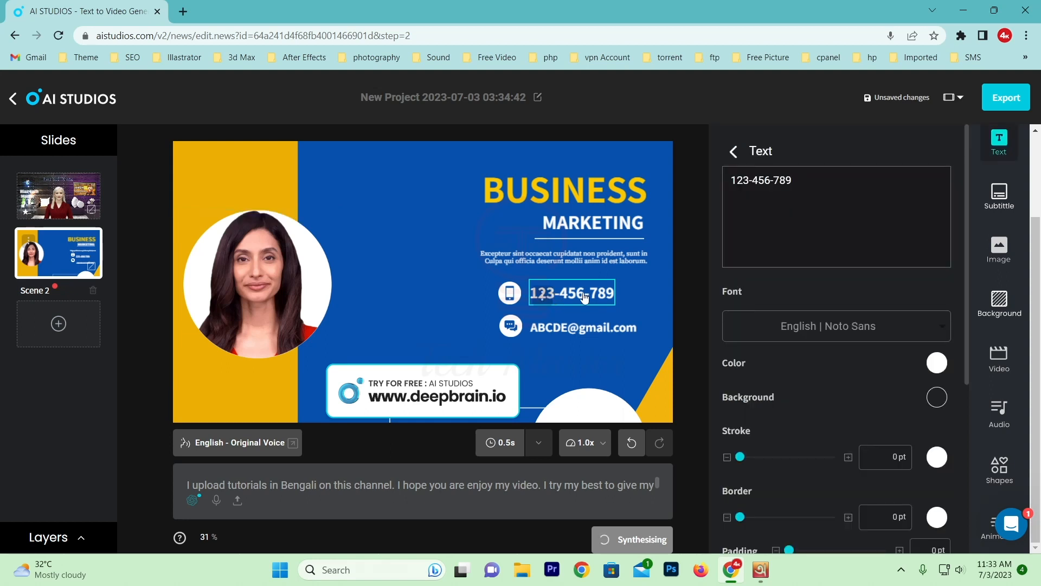
left_click(563, 199)
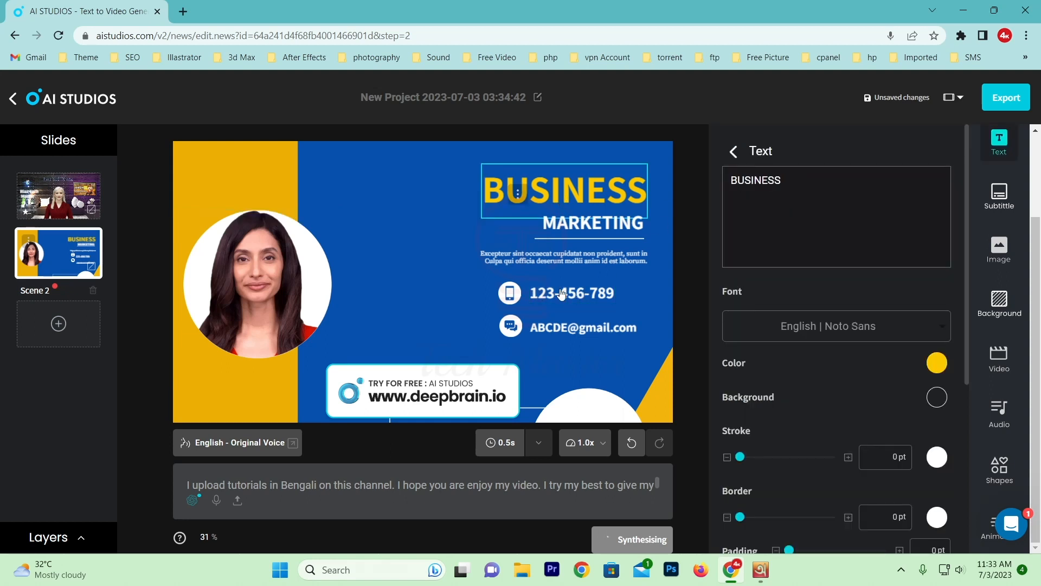
left_click(553, 328)
triple_click(858, 186)
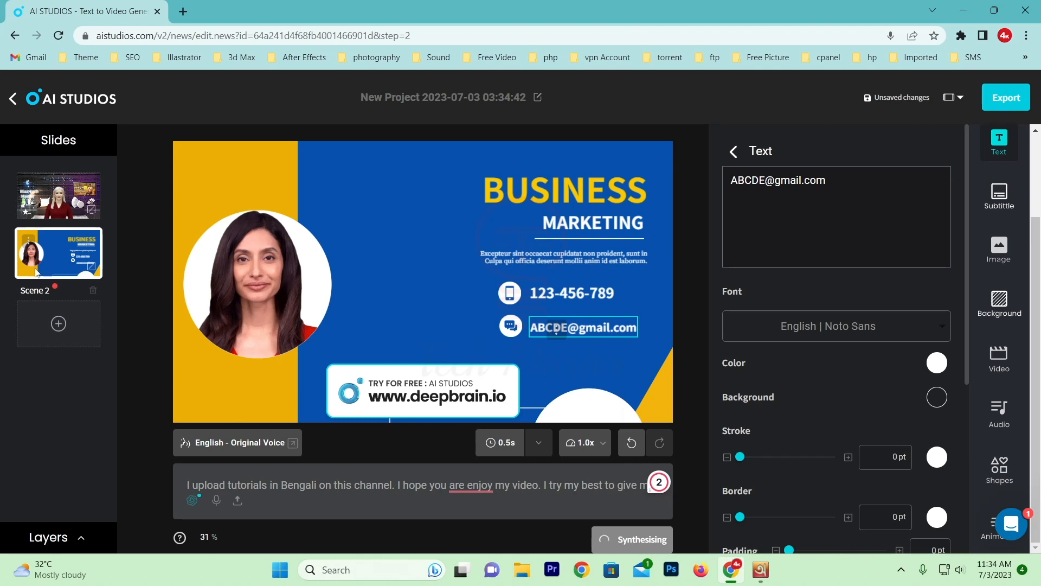
Export the project as a video file in MP4 format
left_click(1004, 101)
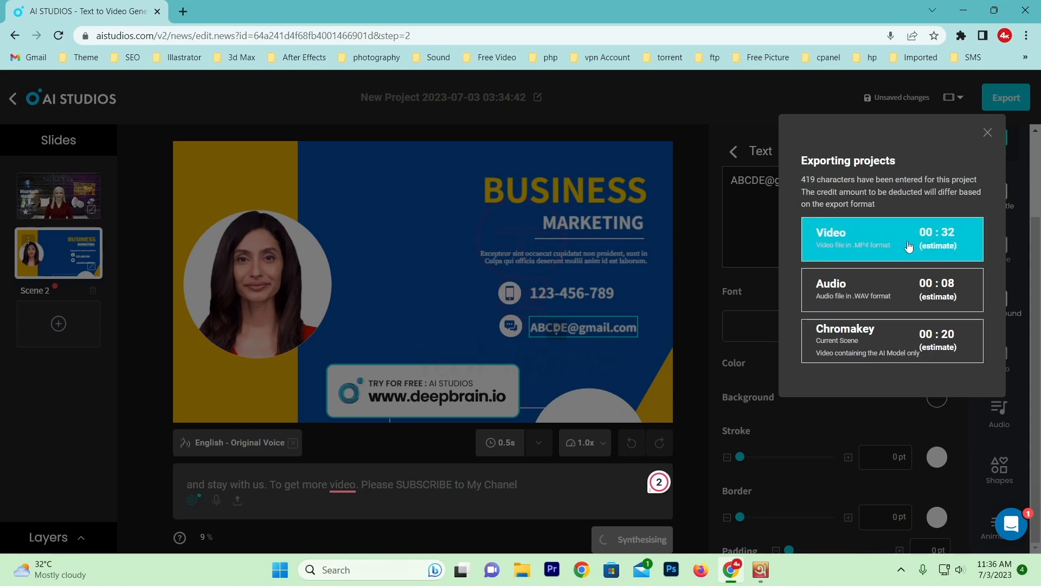
left_click(862, 241)
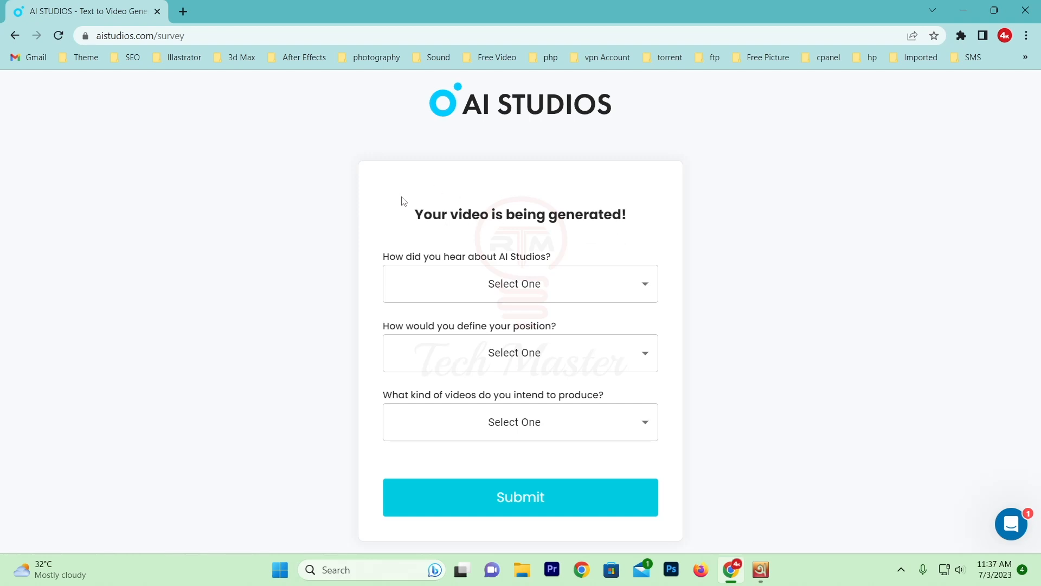
Answer the survey with Youtube as the source, Video Editor as the position and Education as the video type, and submit it
left_click(524, 287)
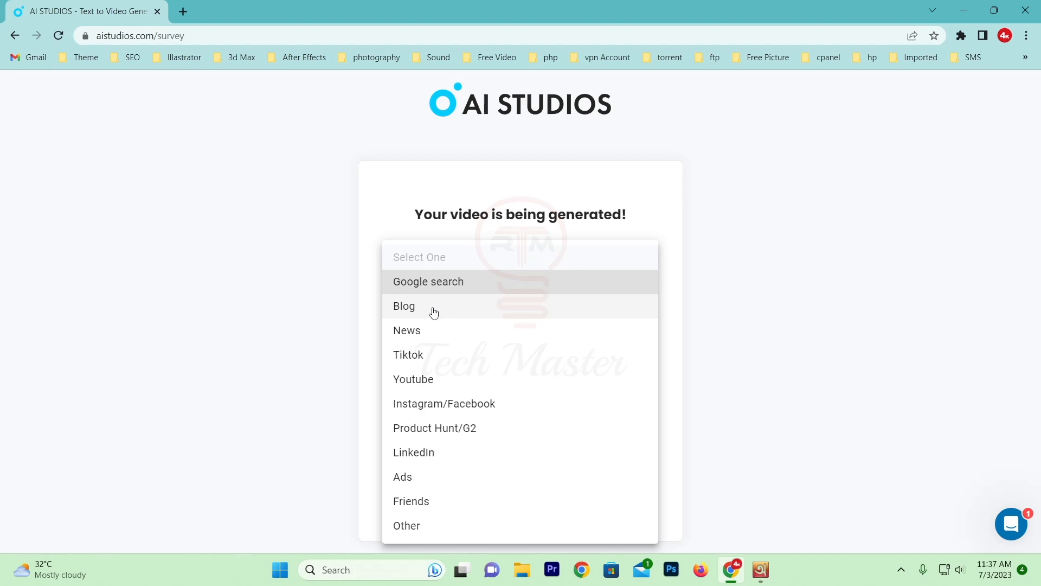
left_click(410, 379)
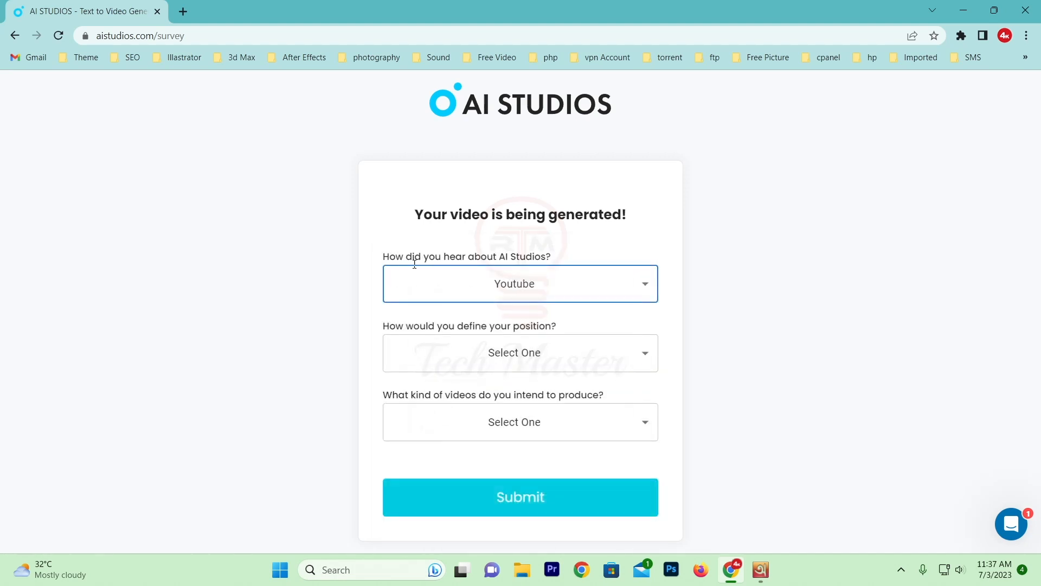
left_click(551, 354)
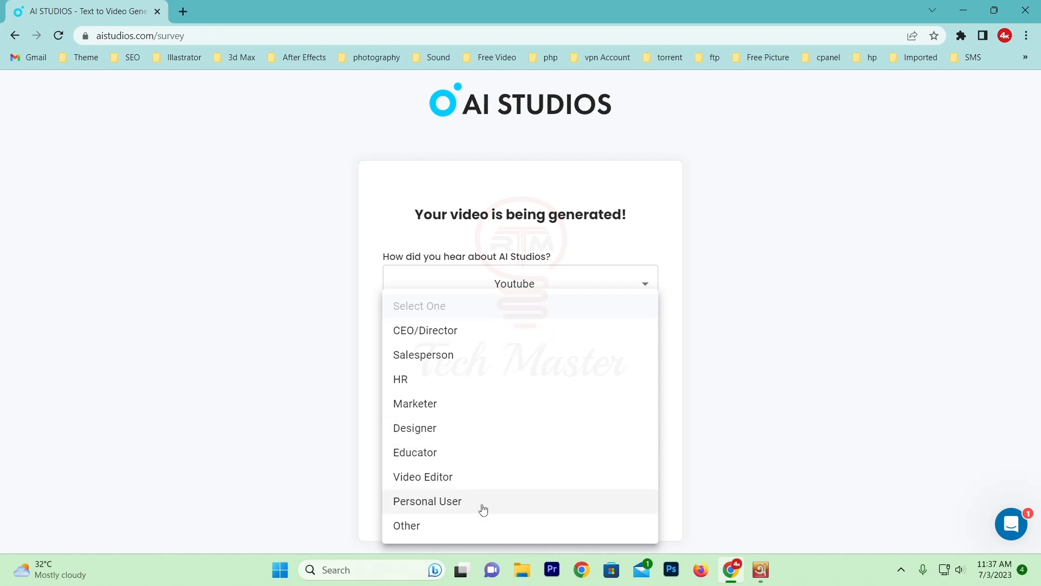
left_click(459, 481)
left_click(545, 428)
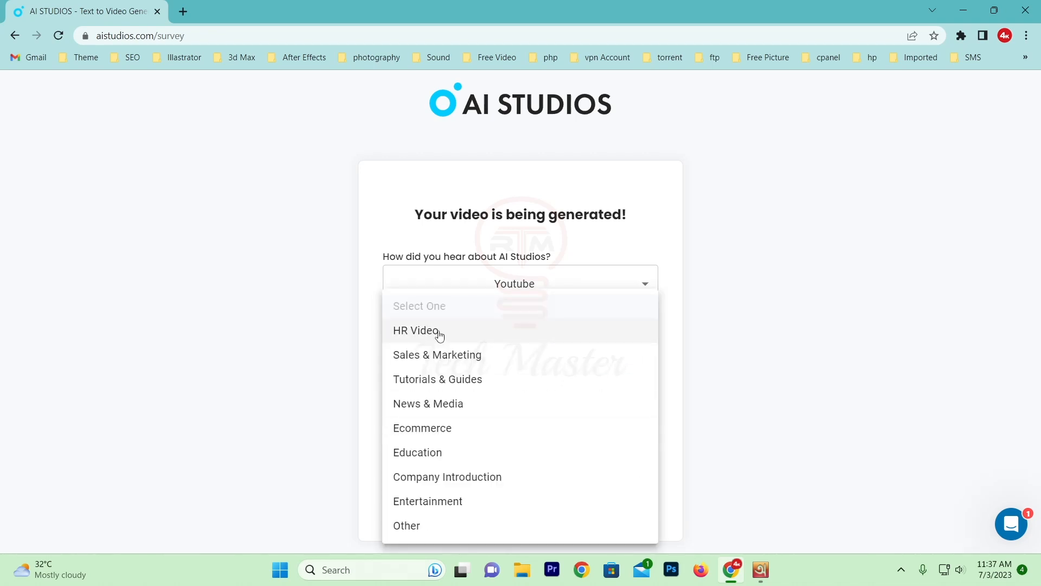
left_click(464, 453)
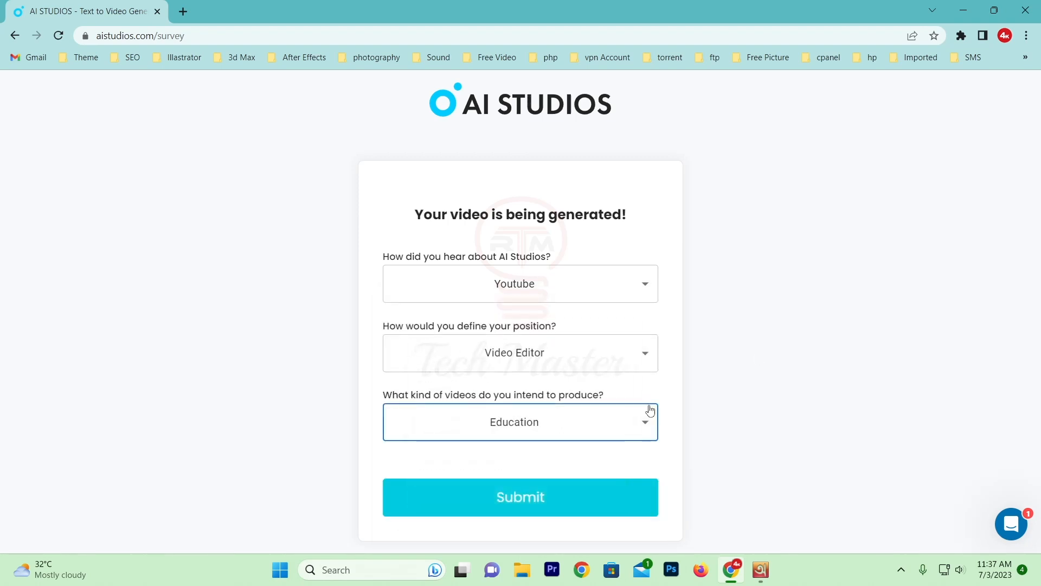
left_click(524, 504)
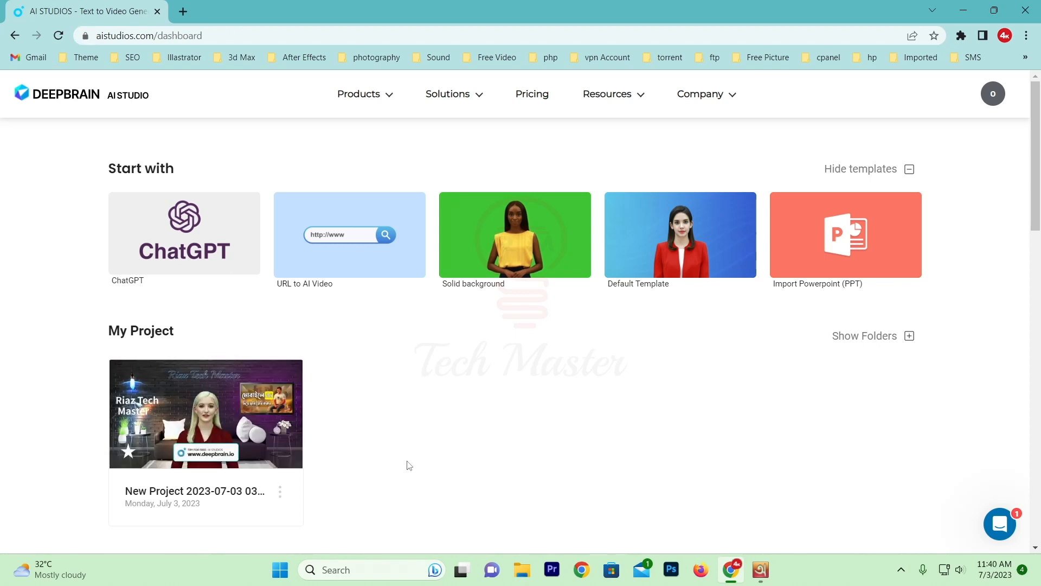
Play the generated video of the New Project listed under My Project
mouse_move(214, 418)
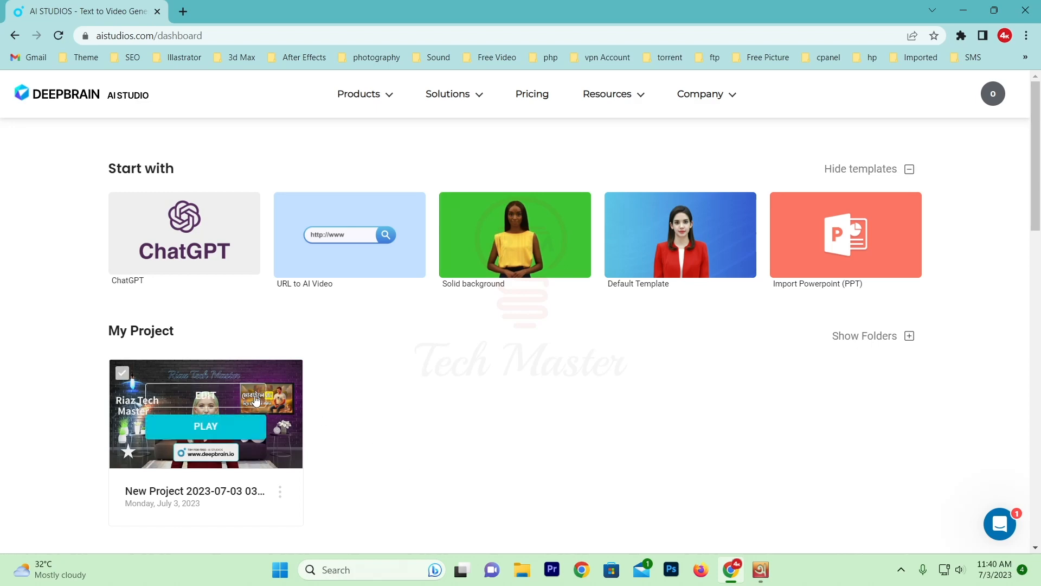
left_click(212, 431)
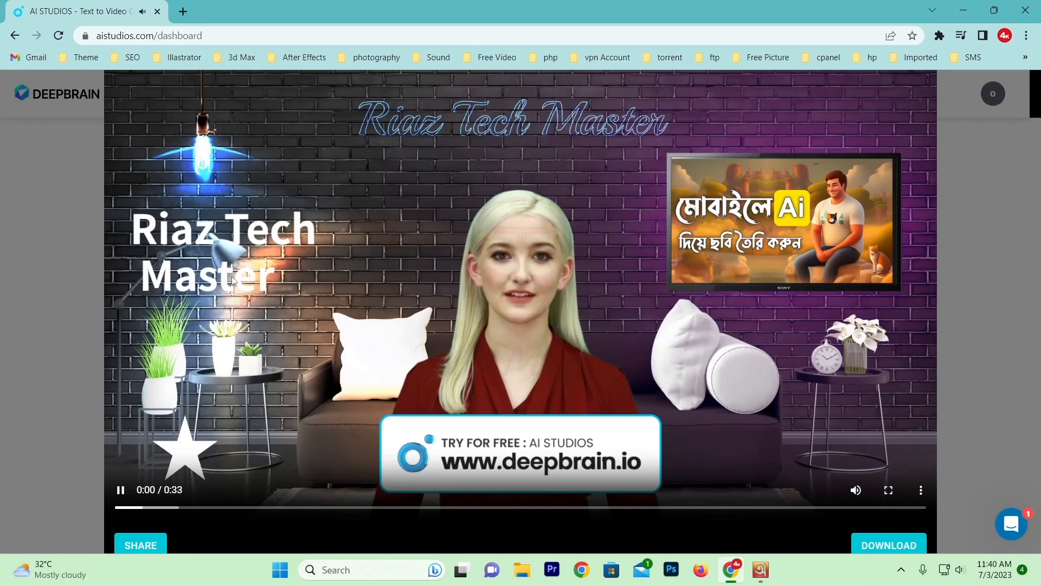